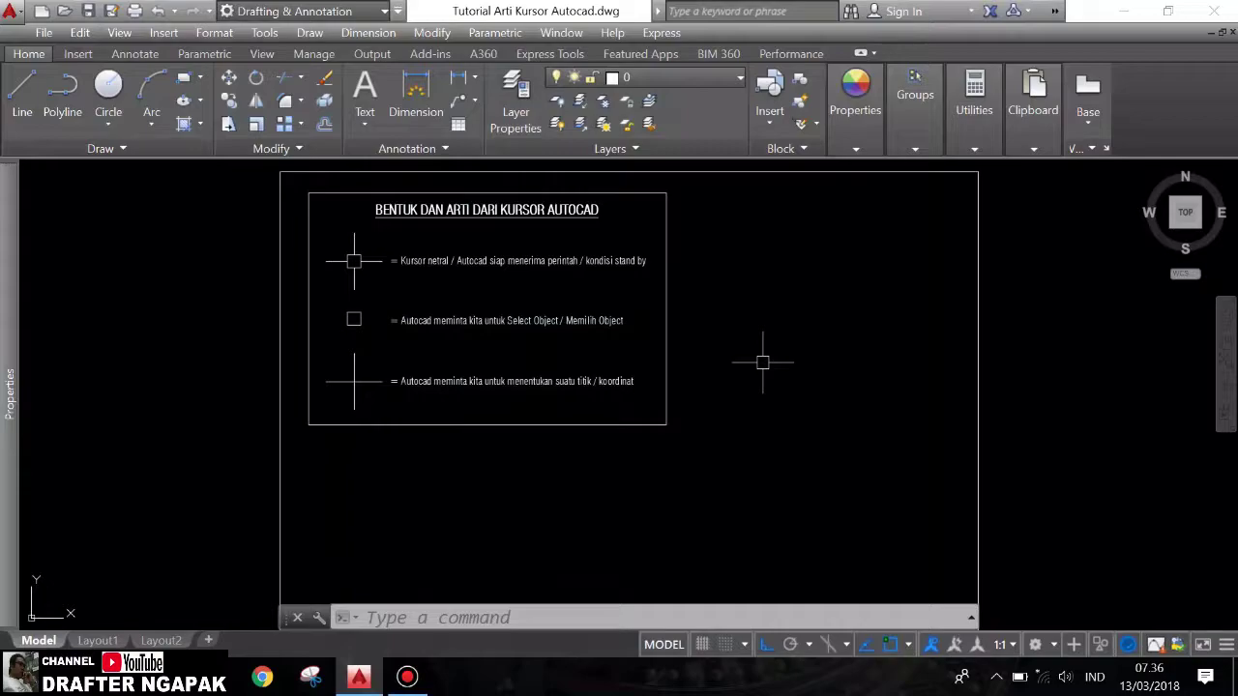
Step: Draw a small square with the Rectangle tool just right of the cursor legend
{"action": "scroll", "coordinate": [543, 236], "scroll_direction": "up", "scroll_amount": 4}
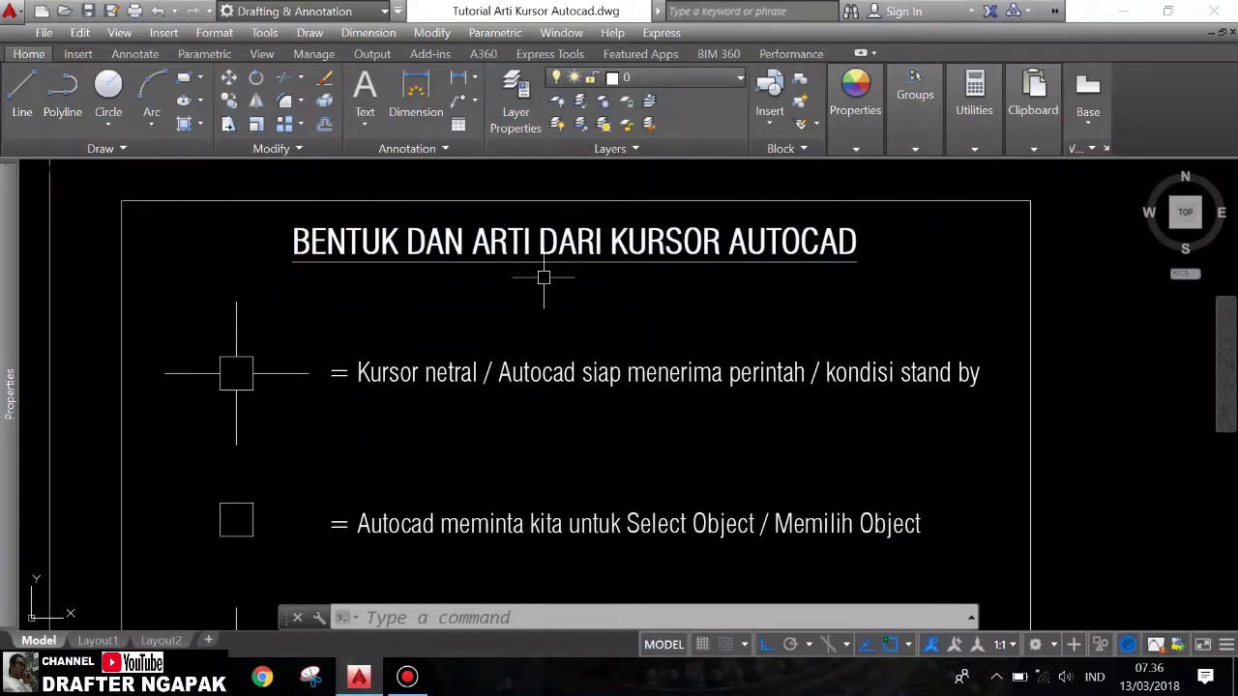
{"action": "scroll", "coordinate": [629, 278], "scroll_direction": "down", "scroll_amount": 2}
{"action": "scroll", "coordinate": [571, 244], "scroll_direction": "down", "scroll_amount": 2}
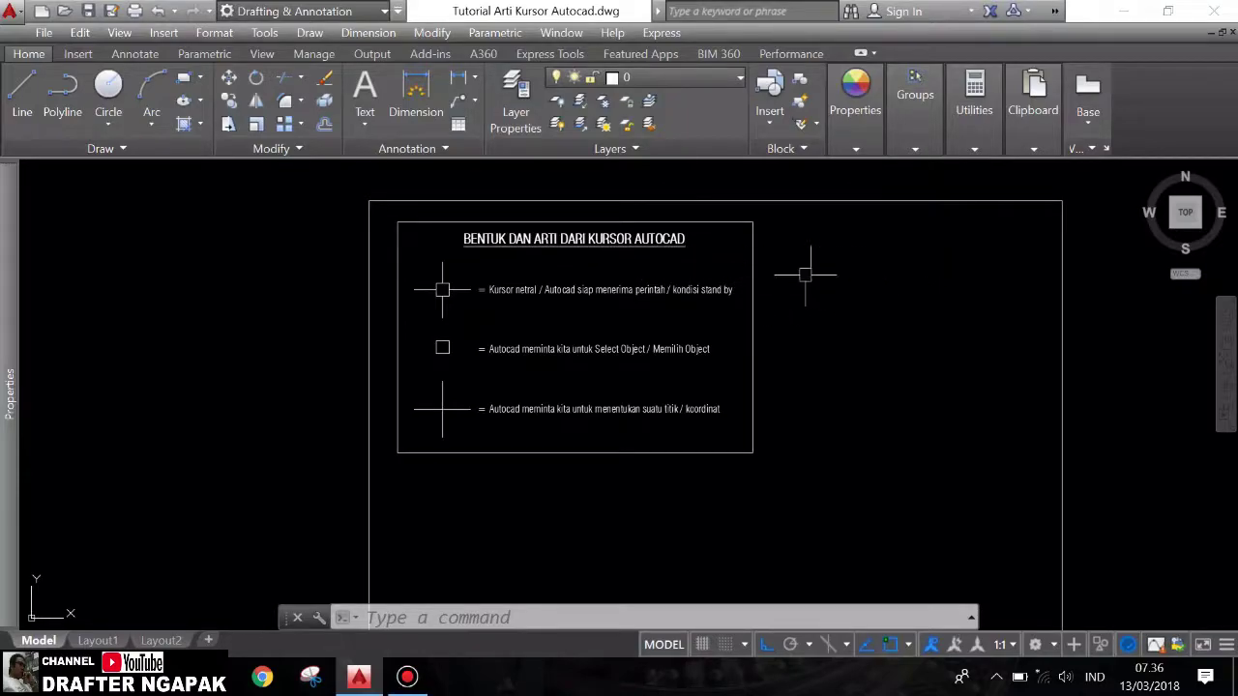
{"action": "scroll", "coordinate": [720, 247], "scroll_direction": "up", "scroll_amount": 2}
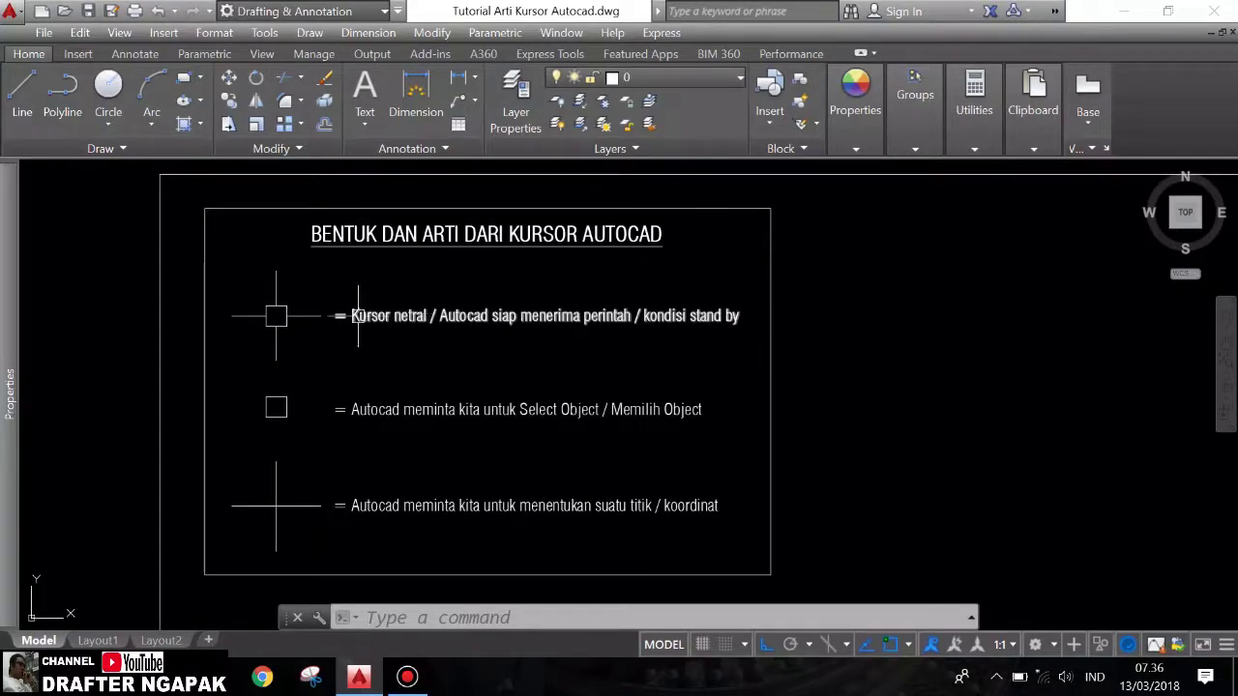
{"action": "scroll", "coordinate": [340, 285], "scroll_direction": "up", "scroll_amount": 2}
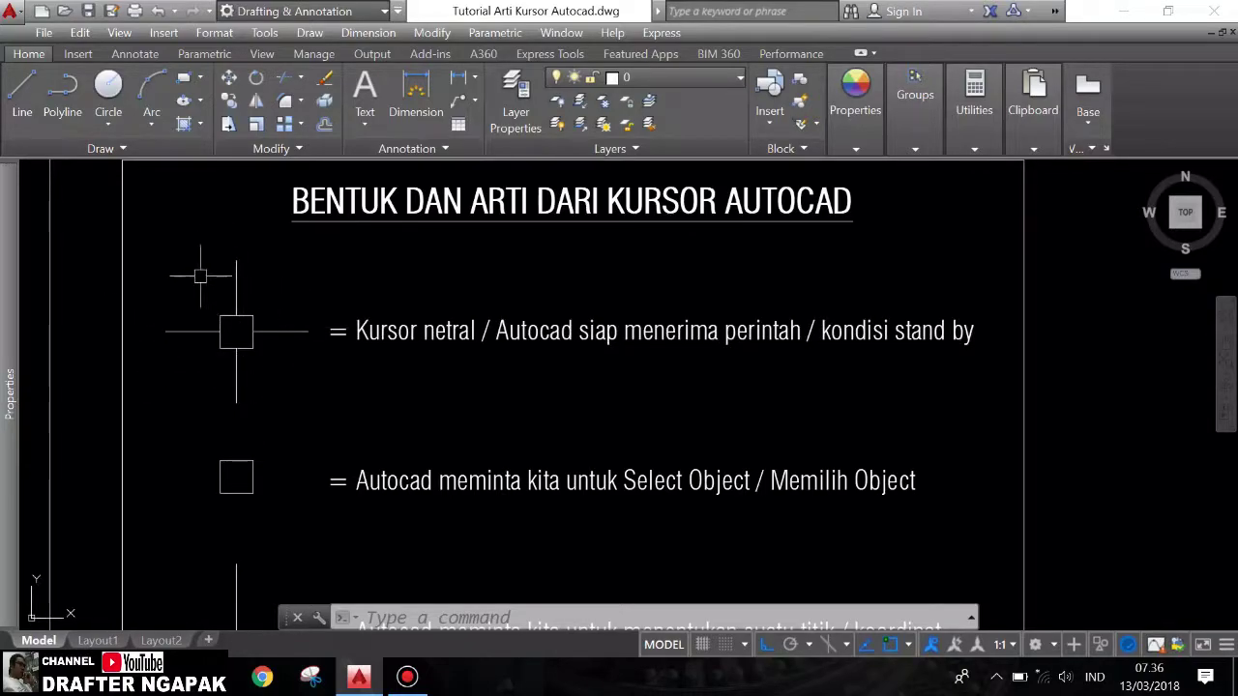
{"action": "scroll", "coordinate": [201, 267], "scroll_direction": "down", "scroll_amount": 1}
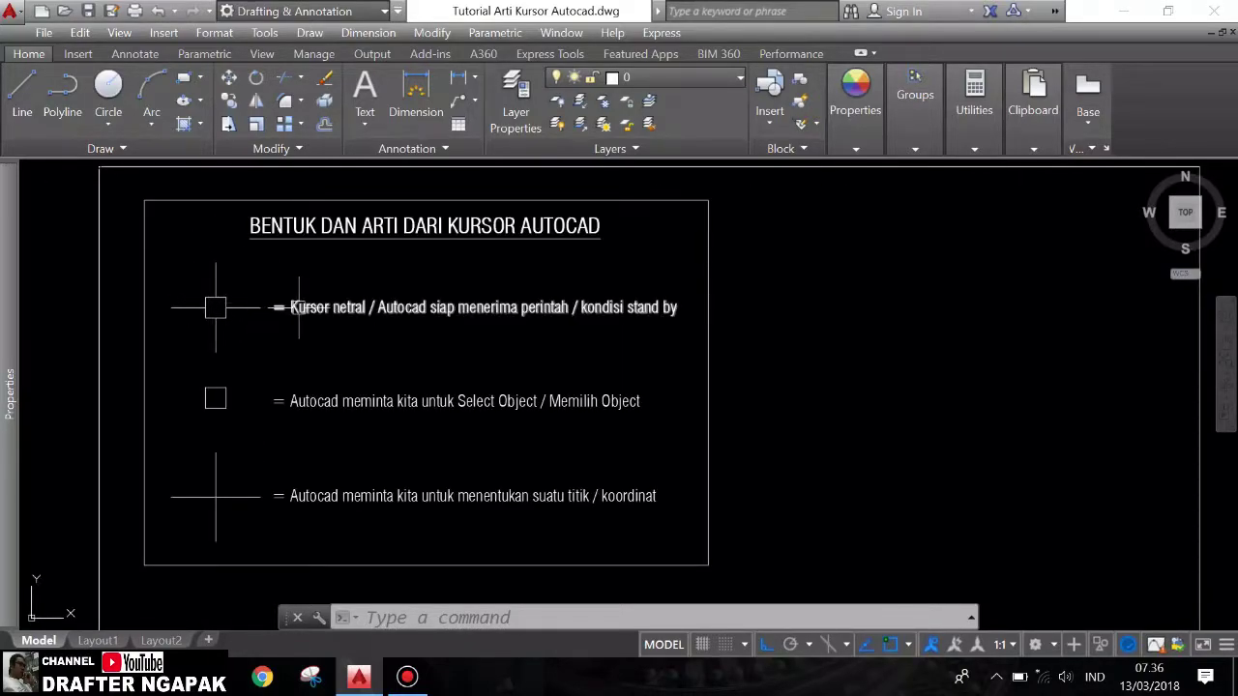
{"action": "scroll", "coordinate": [302, 305], "scroll_direction": "up", "scroll_amount": 1}
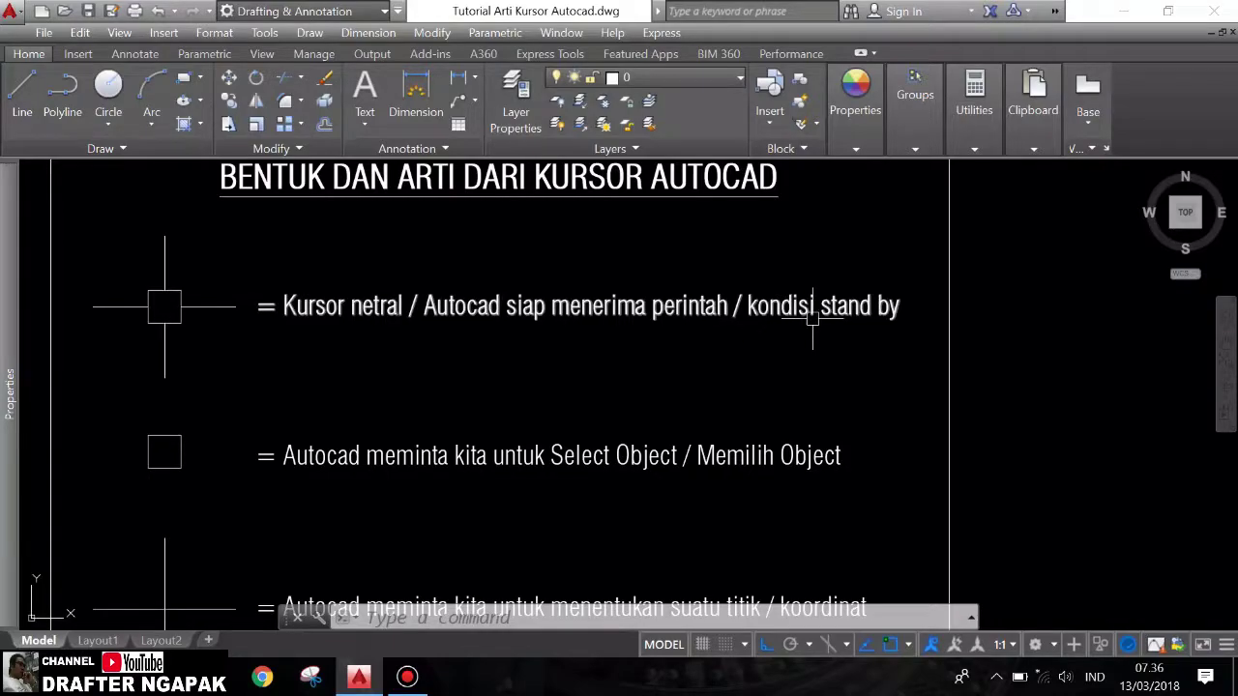
{"action": "scroll", "coordinate": [464, 270], "scroll_direction": "down", "scroll_amount": 1}
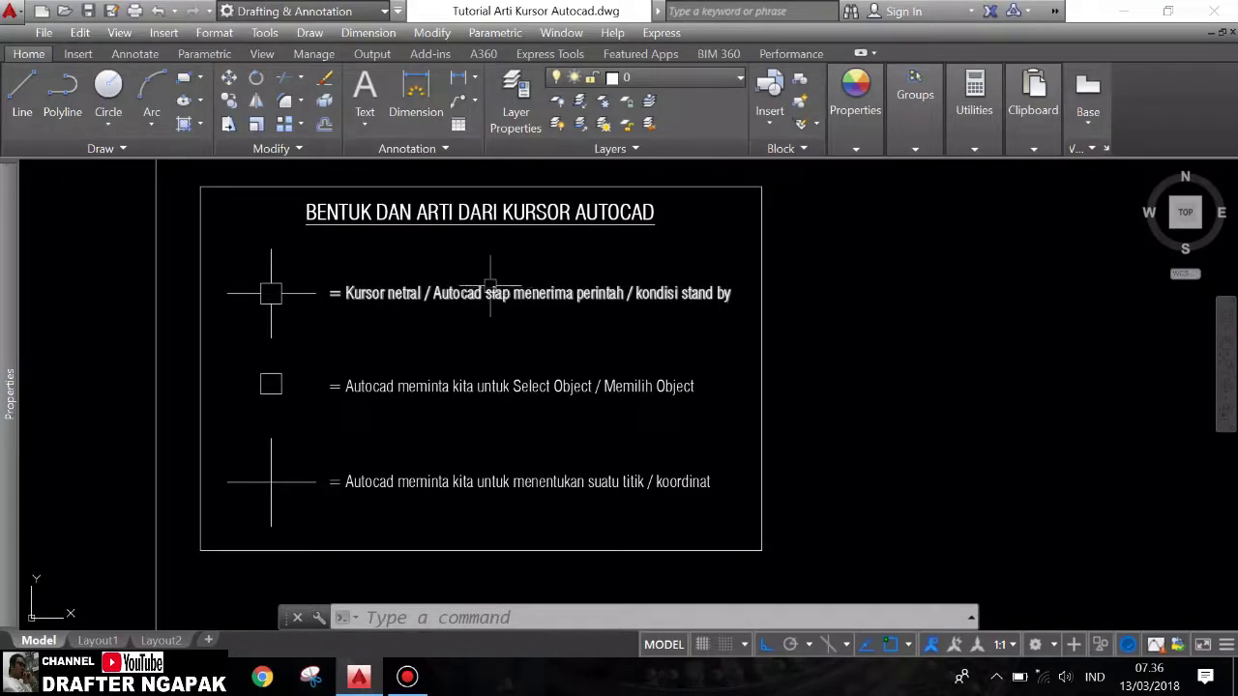
{"action": "scroll", "coordinate": [447, 277], "scroll_direction": "down", "scroll_amount": 2}
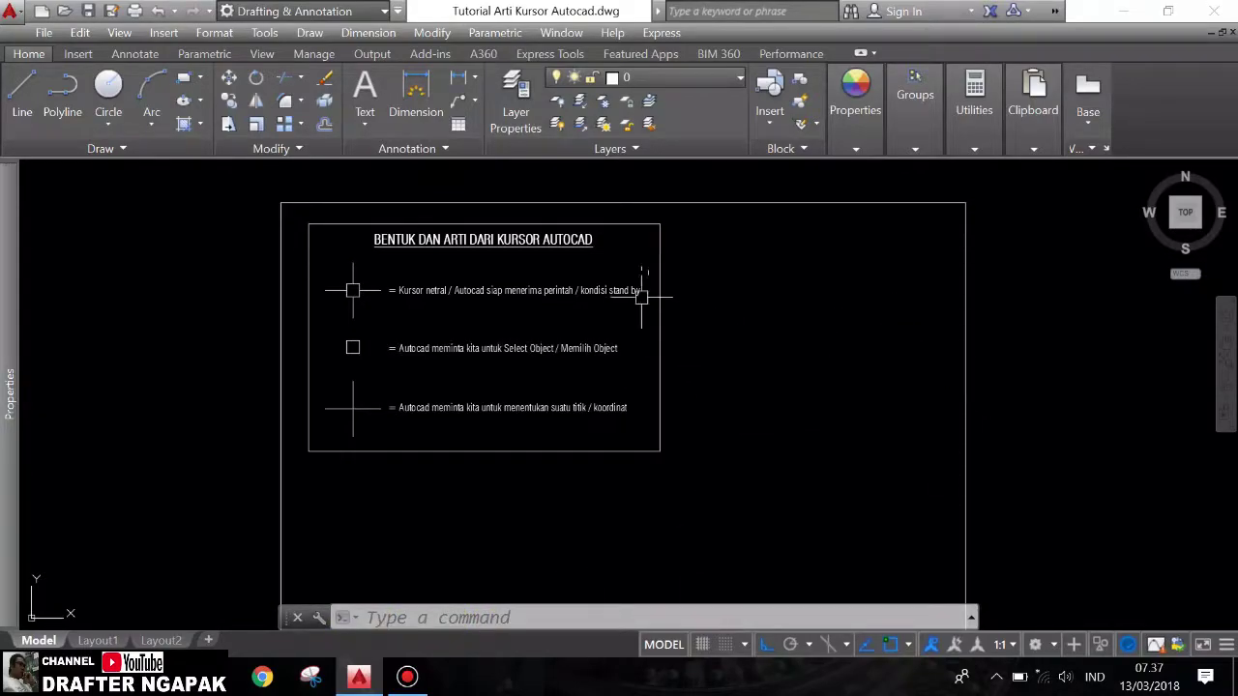
{"action": "scroll", "coordinate": [435, 284], "scroll_direction": "up", "scroll_amount": 2}
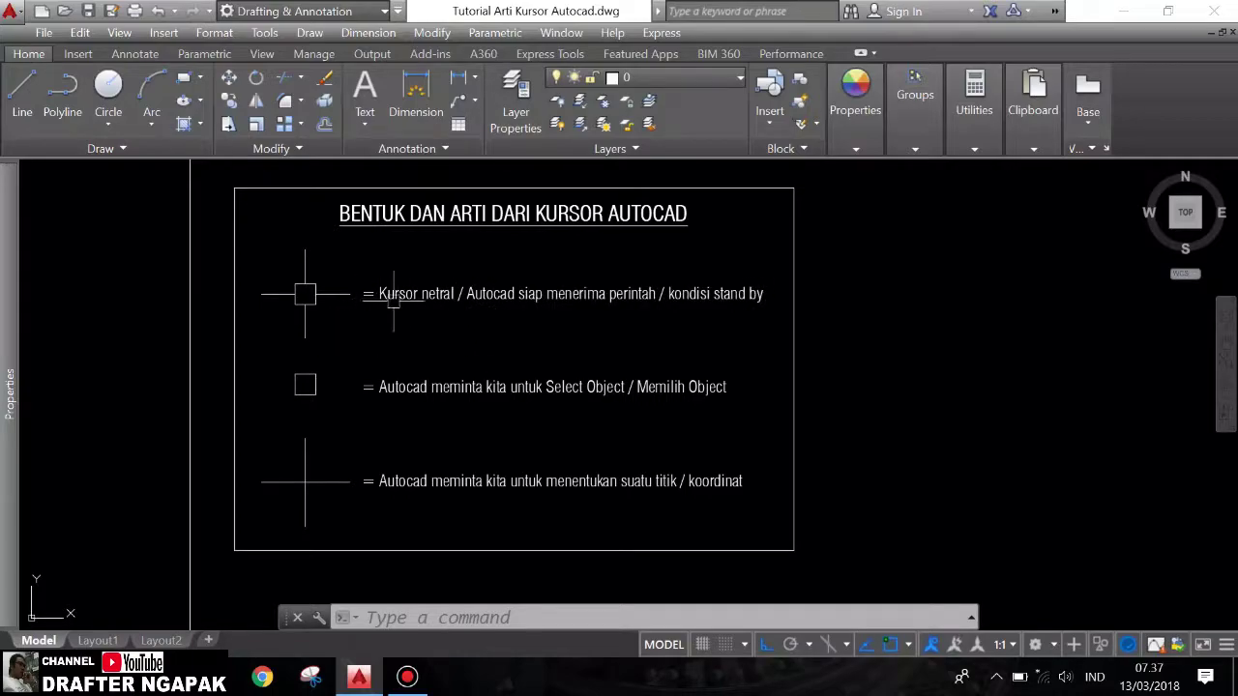
{"action": "scroll", "coordinate": [339, 382], "scroll_direction": "up", "scroll_amount": 2}
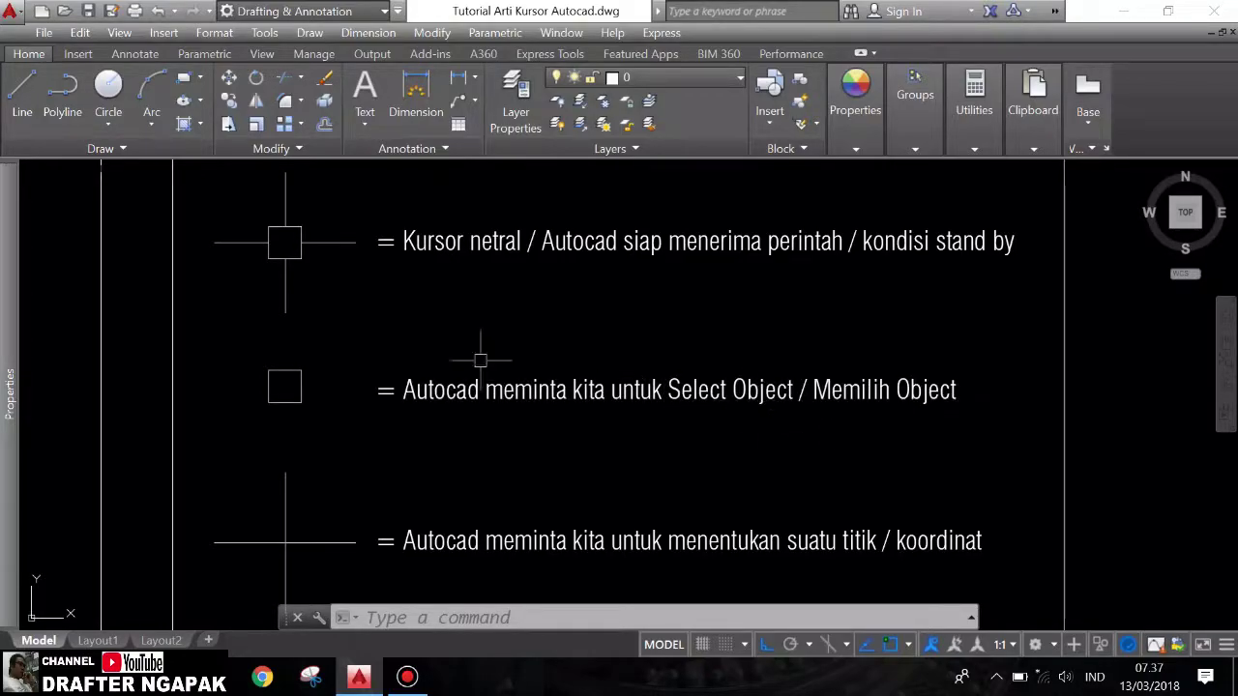
{"action": "scroll", "coordinate": [479, 359], "scroll_direction": "down", "scroll_amount": 4}
{"action": "scroll", "coordinate": [469, 328], "scroll_direction": "up", "scroll_amount": 2}
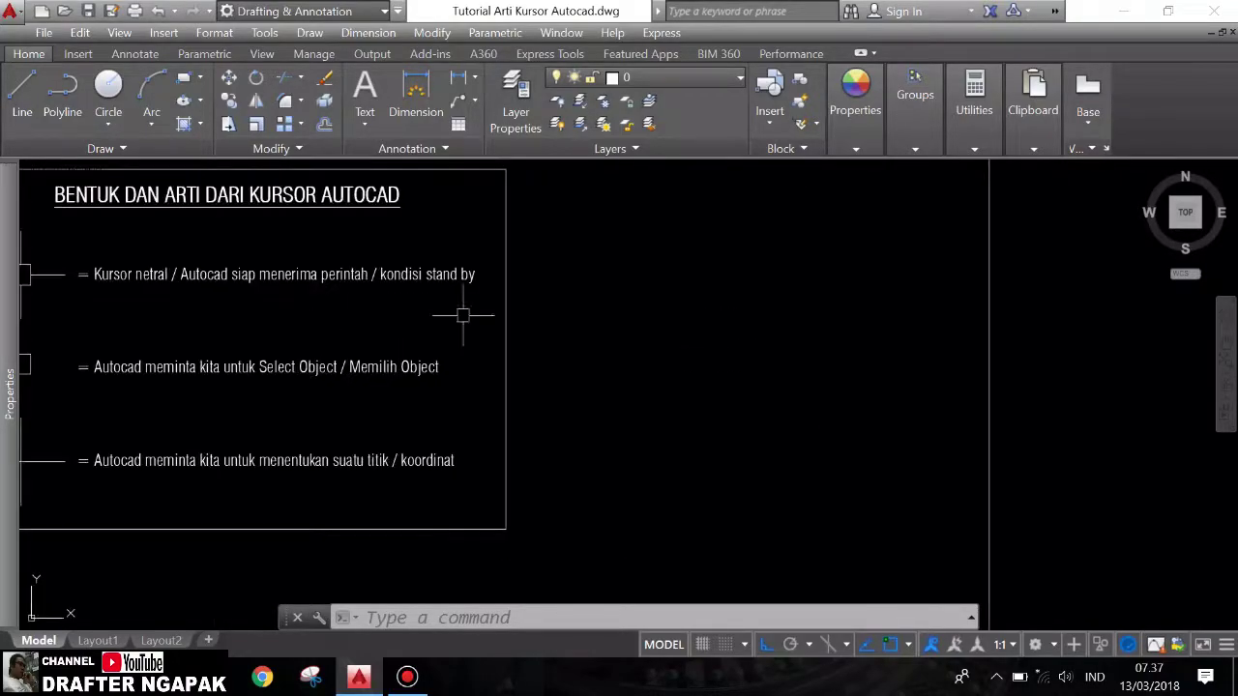
{"action": "left_click", "coordinate": [184, 79]}
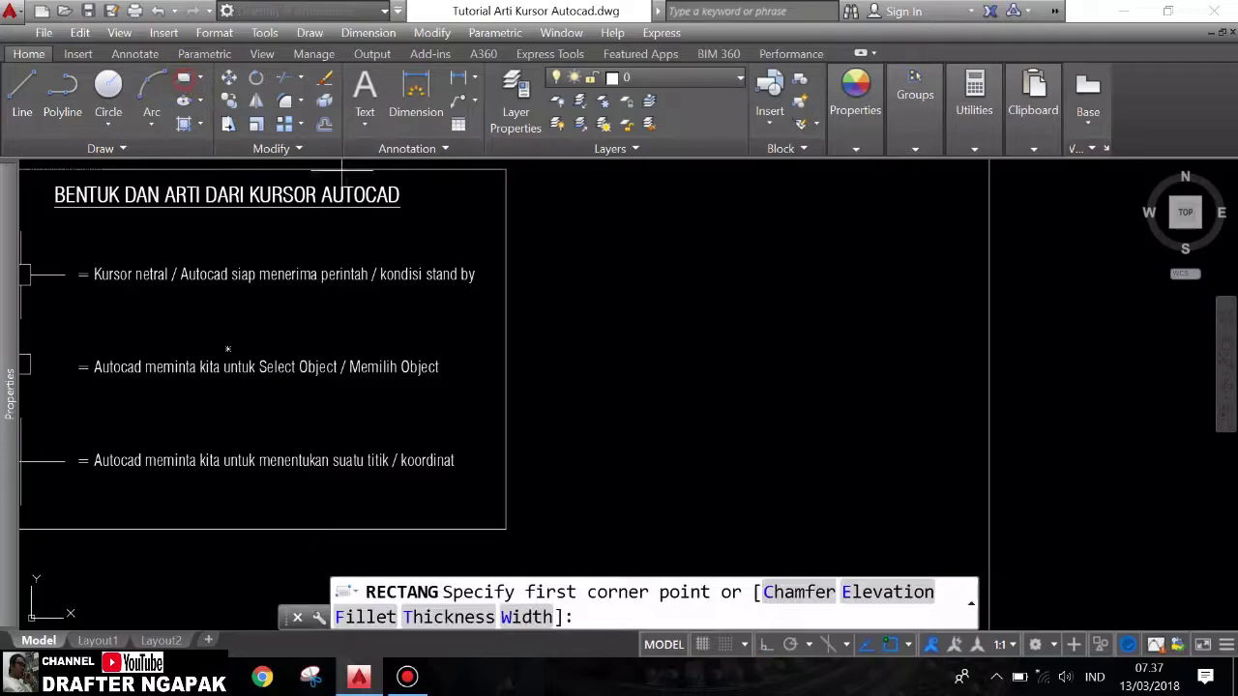
{"action": "left_click", "coordinate": [601, 268]}
{"action": "left_click", "coordinate": [672, 339]}
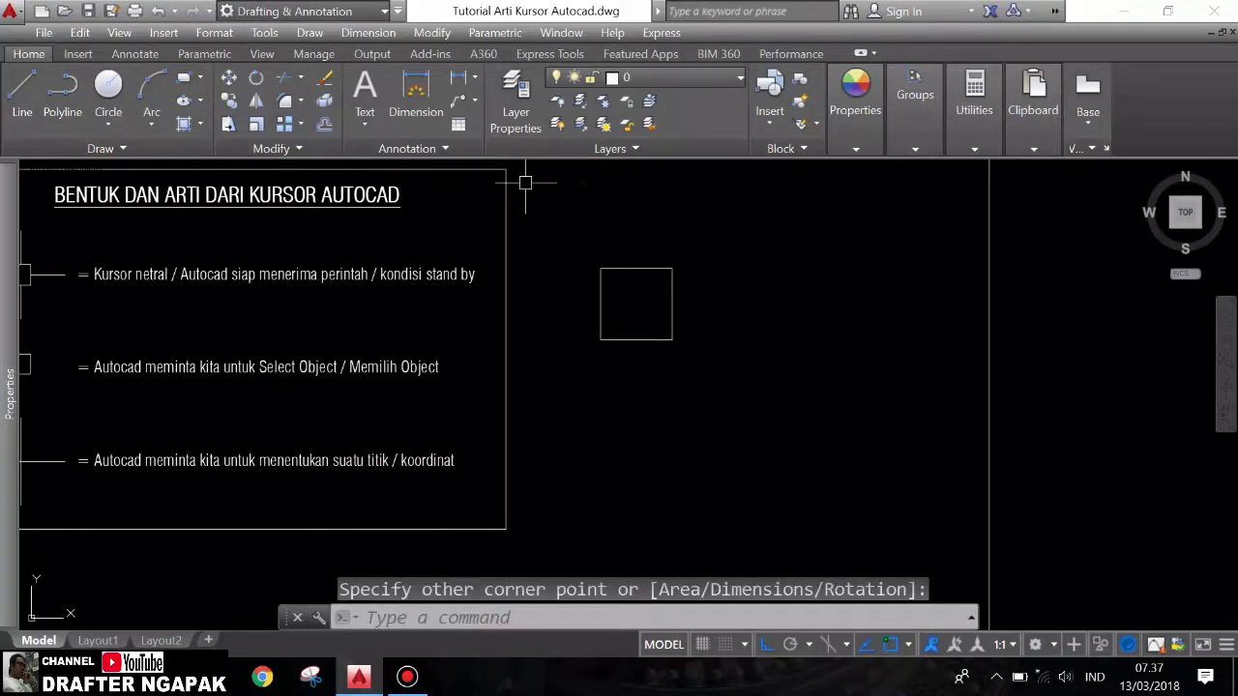
Step: Start the MOVE command so AutoCAD prompts to select objects
{"action": "left_click", "coordinate": [230, 79]}
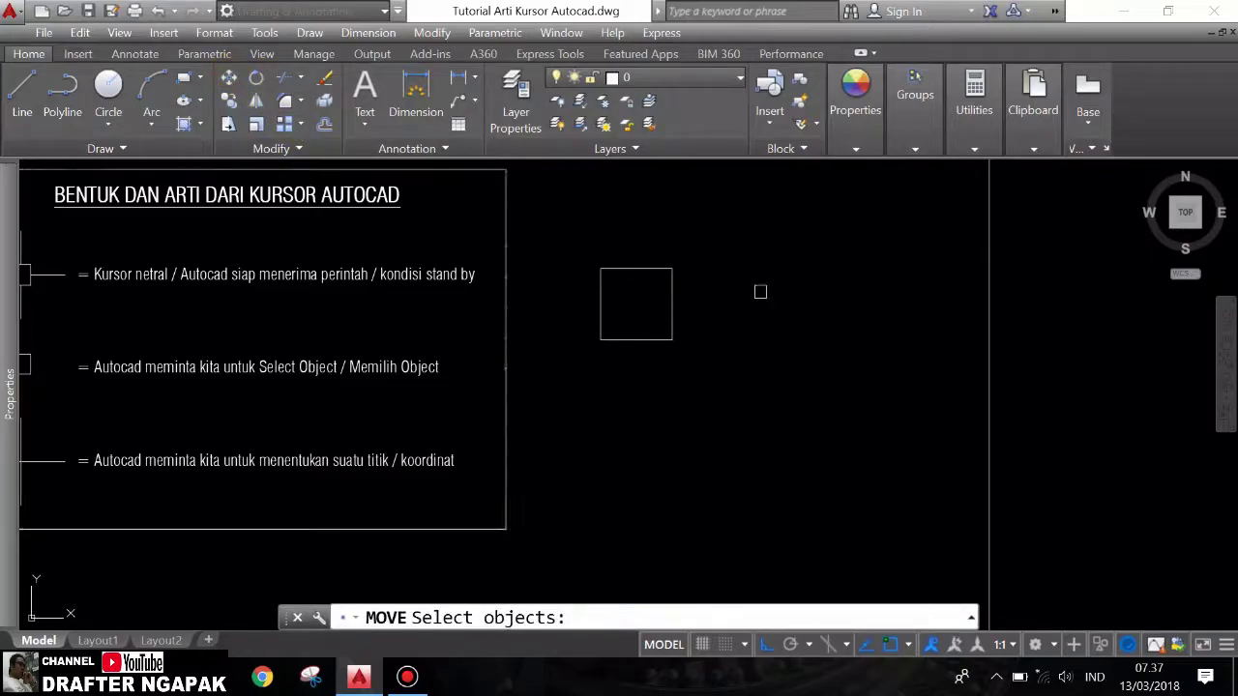
{"action": "scroll", "coordinate": [778, 288], "scroll_direction": "up", "scroll_amount": 2}
{"action": "scroll", "coordinate": [270, 298], "scroll_direction": "up", "scroll_amount": 2}
{"action": "scroll", "coordinate": [270, 298], "scroll_direction": "up", "scroll_amount": 2}
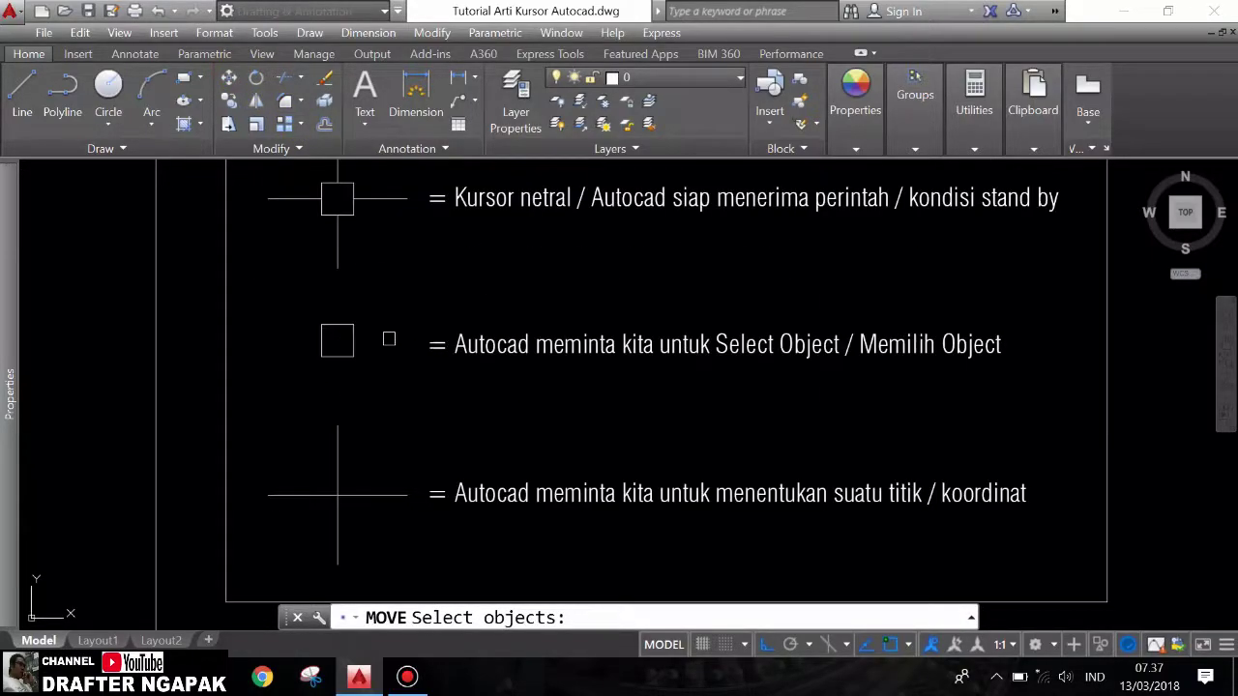
{"action": "scroll", "coordinate": [396, 336], "scroll_direction": "down", "scroll_amount": 2}
{"action": "scroll", "coordinate": [334, 340], "scroll_direction": "down", "scroll_amount": 2}
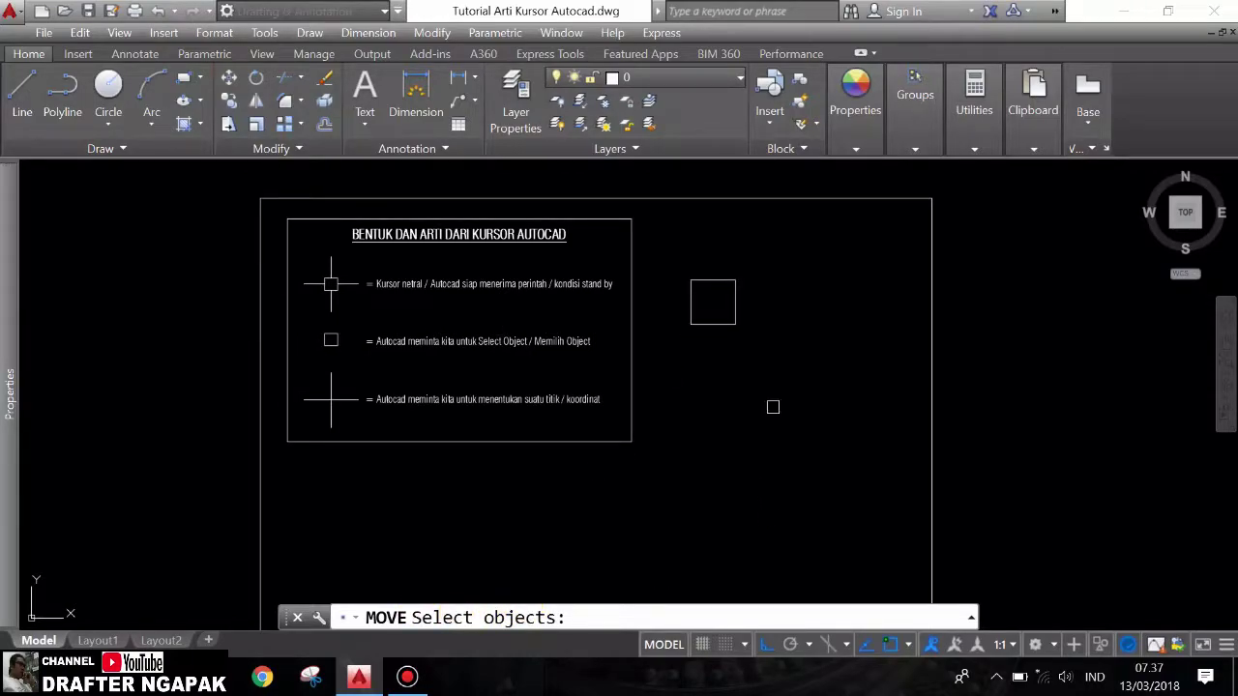
{"action": "scroll", "coordinate": [778, 295], "scroll_direction": "up", "scroll_amount": 2}
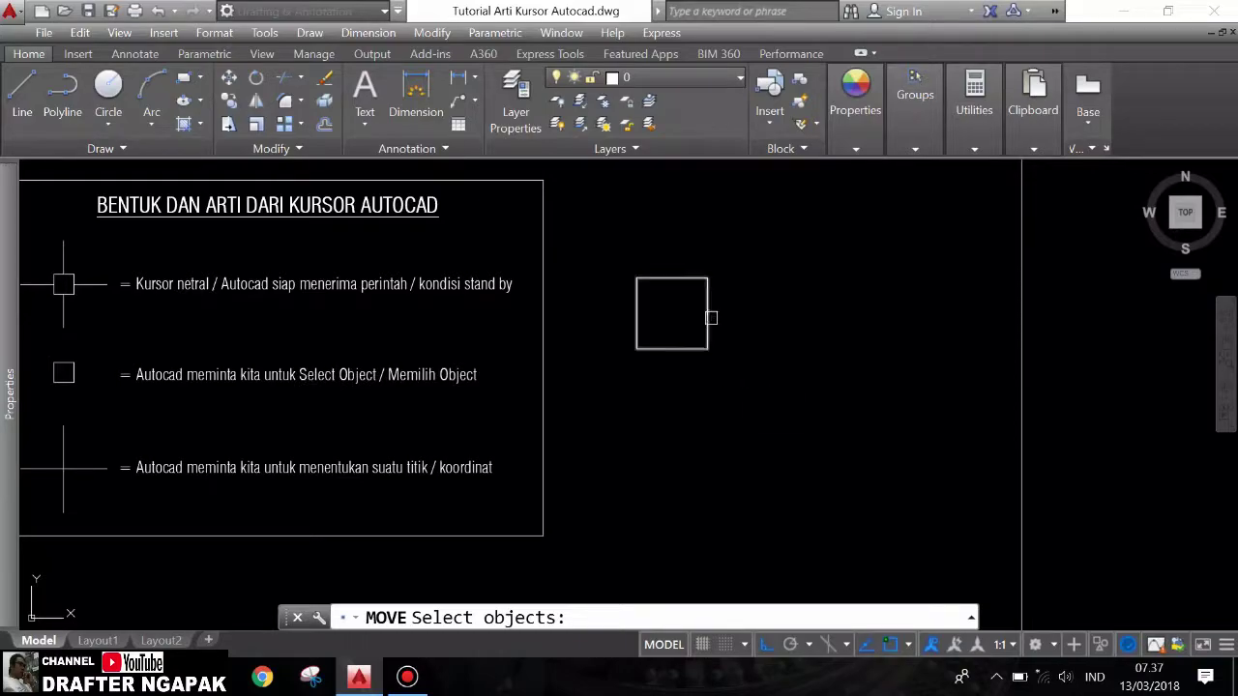
Step: Select the demo square with a crossing window and confirm it as the object to move
{"action": "left_click", "coordinate": [716, 367]}
{"action": "left_click", "coordinate": [622, 257]}
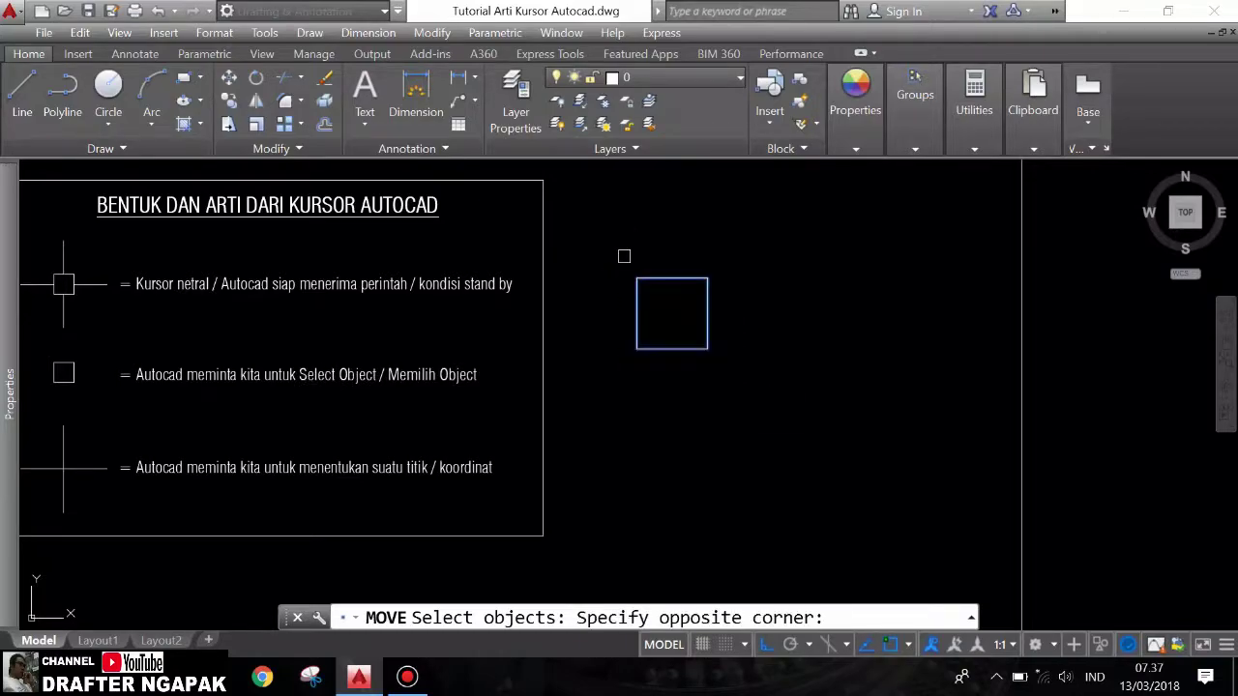
{"action": "key", "text": "Return"}
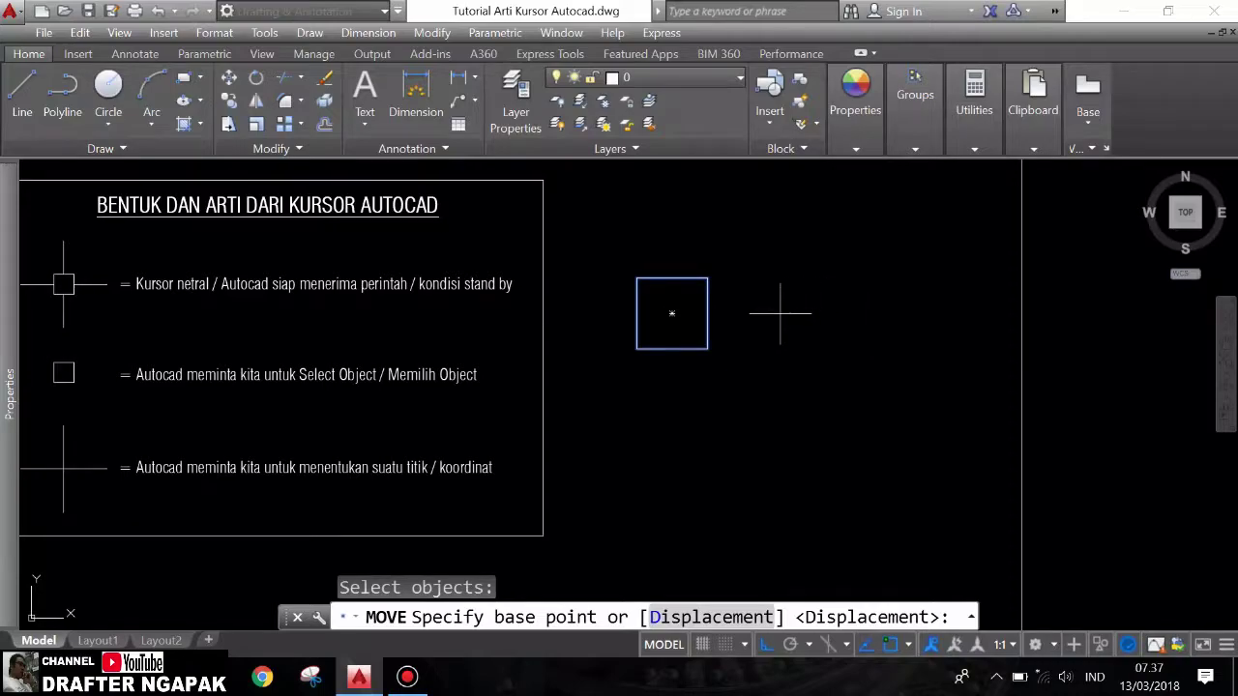
{"action": "scroll", "coordinate": [818, 319], "scroll_direction": "down", "scroll_amount": 2}
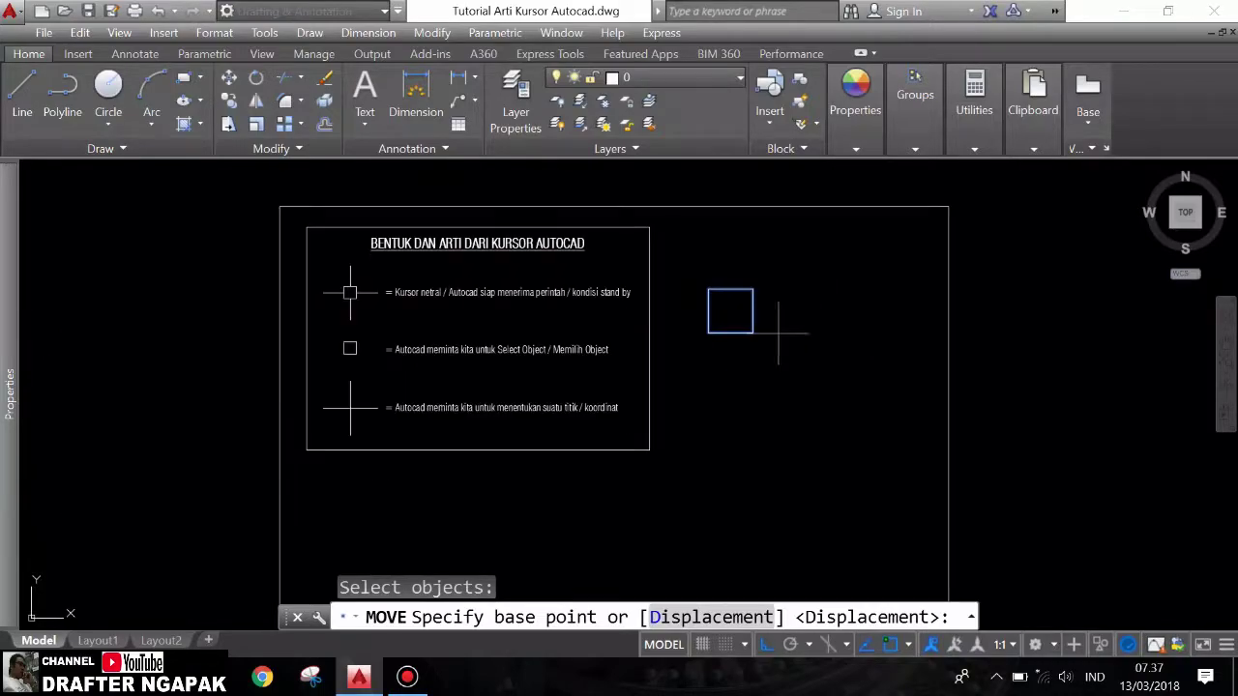
{"action": "scroll", "coordinate": [430, 394], "scroll_direction": "up", "scroll_amount": 2}
{"action": "scroll", "coordinate": [365, 448], "scroll_direction": "up", "scroll_amount": 2}
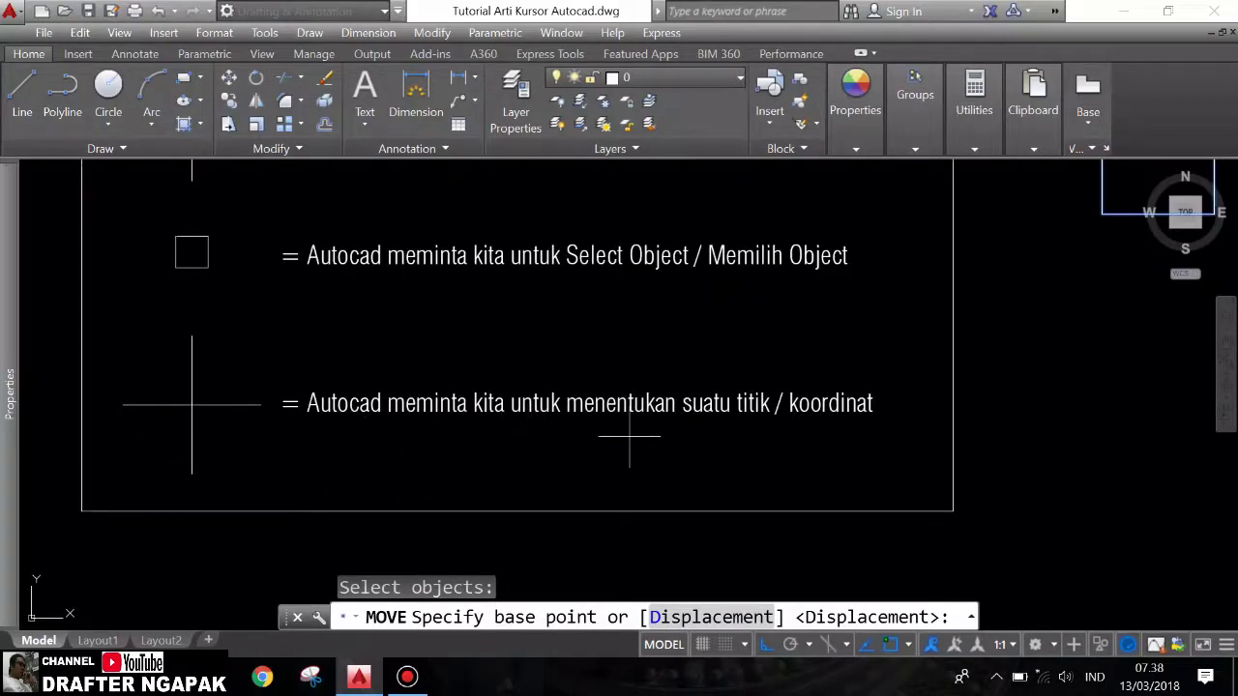
{"action": "scroll", "coordinate": [499, 435], "scroll_direction": "down", "scroll_amount": 2}
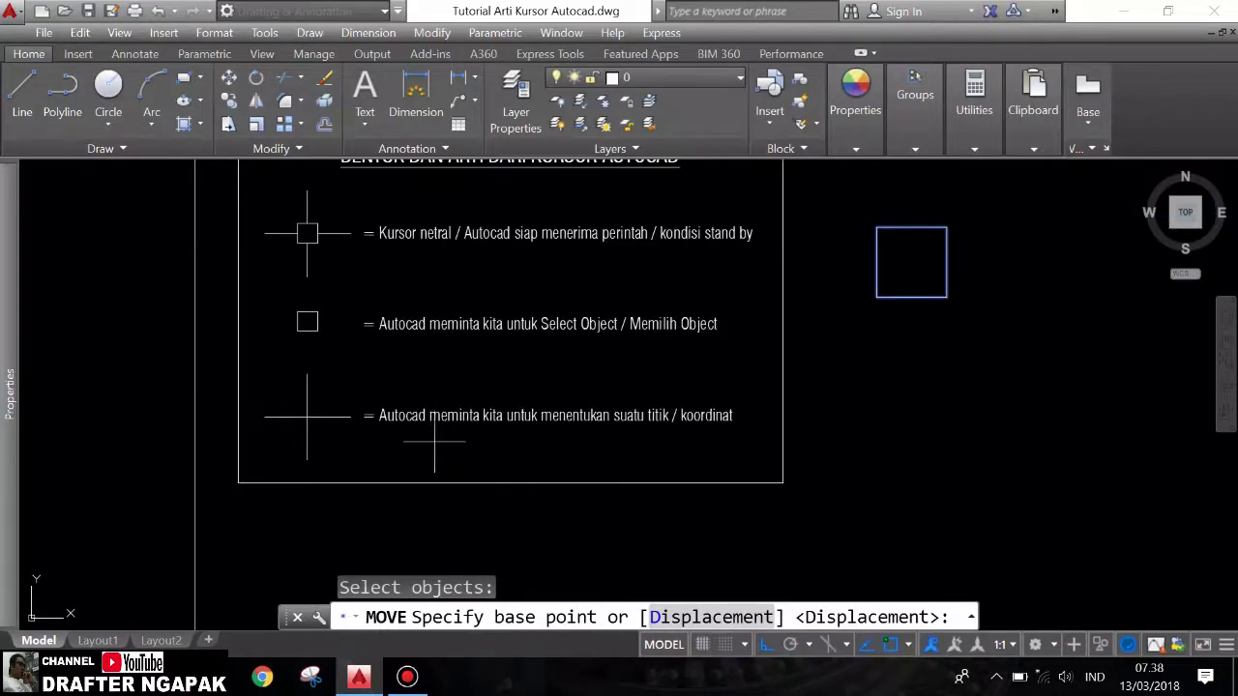
{"action": "scroll", "coordinate": [715, 430], "scroll_direction": "up", "scroll_amount": 2}
{"action": "scroll", "coordinate": [622, 427], "scroll_direction": "up", "scroll_amount": 2}
{"action": "scroll", "coordinate": [686, 350], "scroll_direction": "down", "scroll_amount": 5}
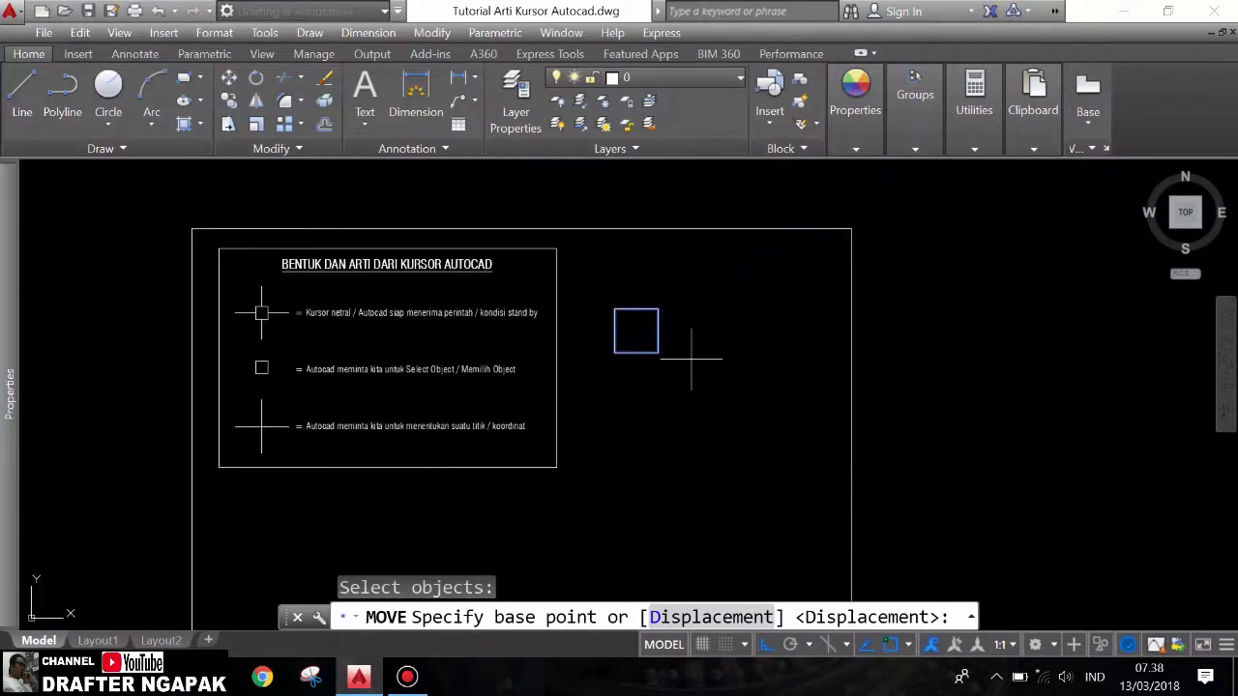
{"action": "scroll", "coordinate": [677, 305], "scroll_direction": "up", "scroll_amount": 3}
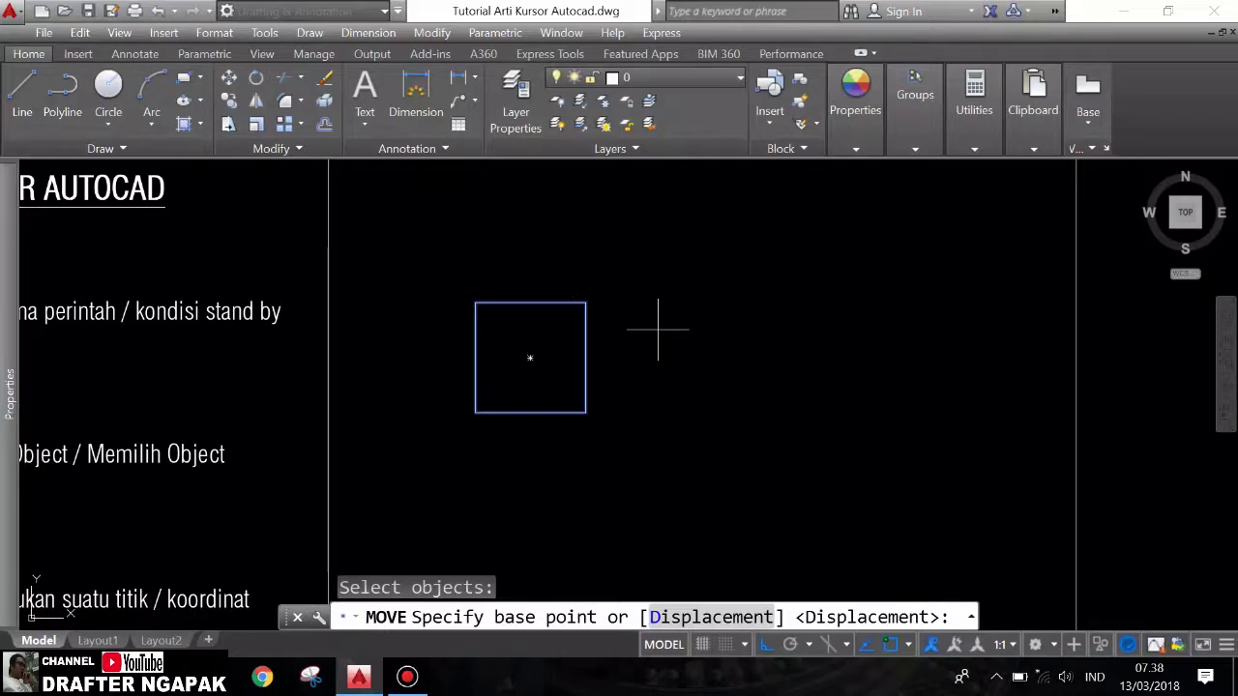
{"action": "scroll", "coordinate": [525, 351], "scroll_direction": "down", "scroll_amount": 1}
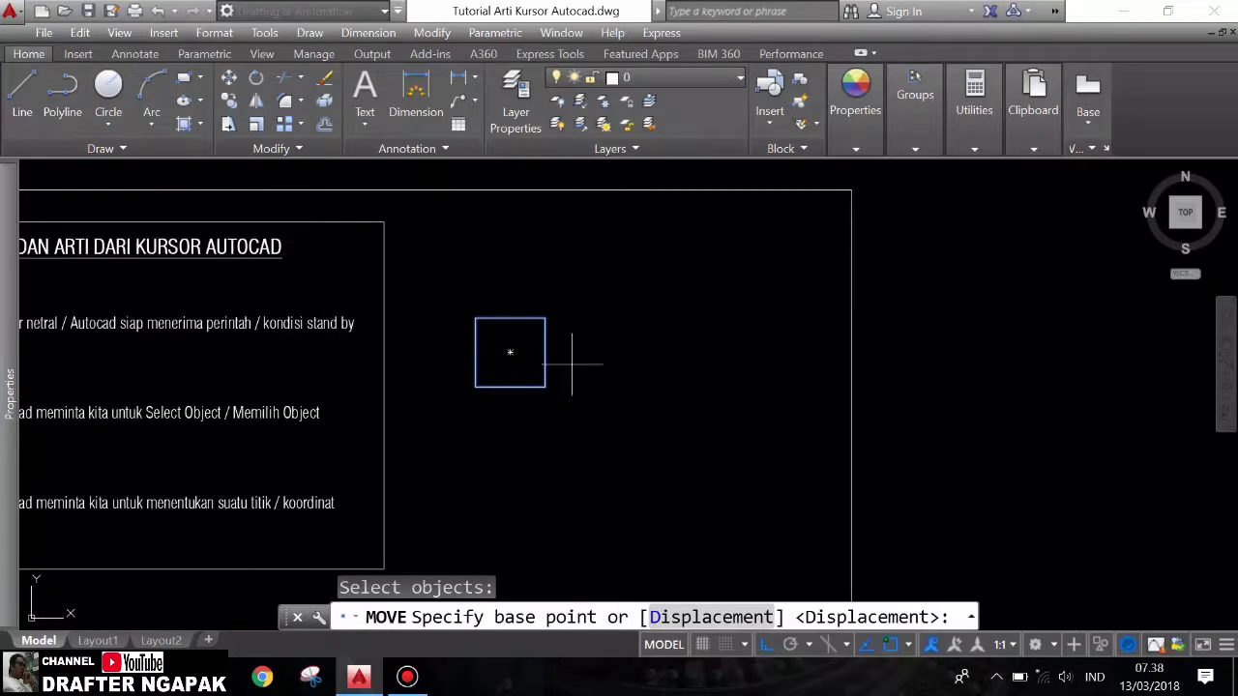
{"action": "scroll", "coordinate": [571, 362], "scroll_direction": "up", "scroll_amount": 1}
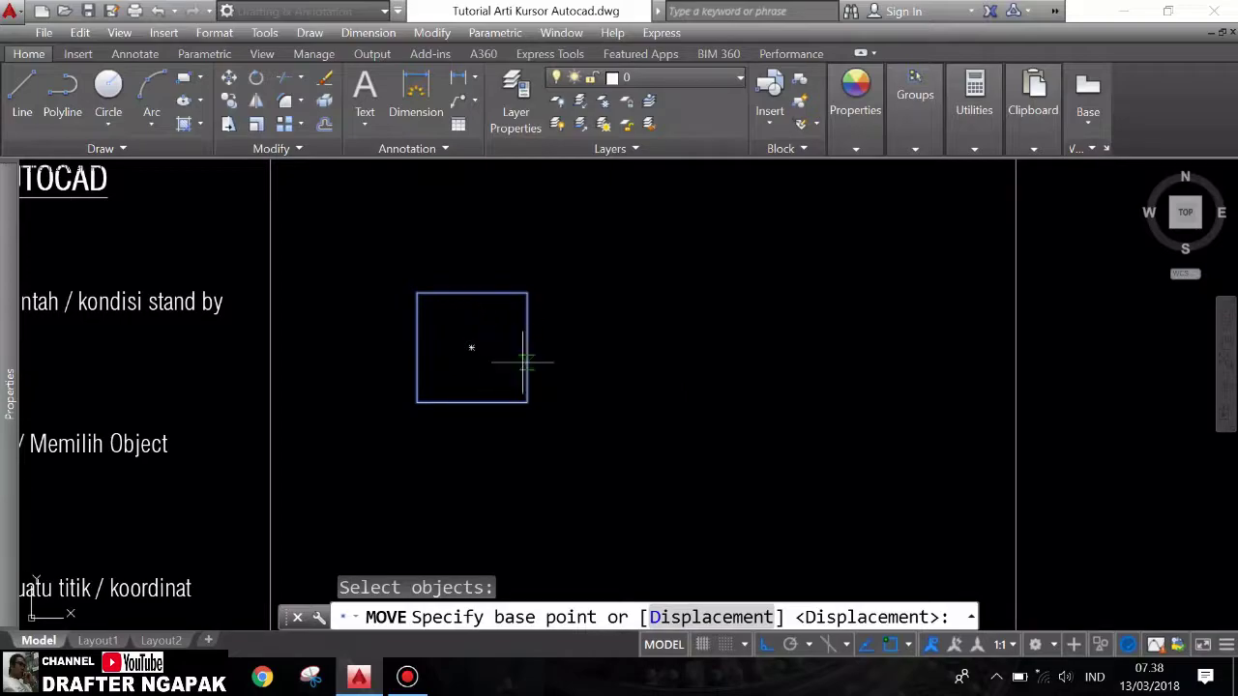
Step: Move the square from its centre to a spot further right of the legend box
{"action": "left_click", "coordinate": [471, 346]}
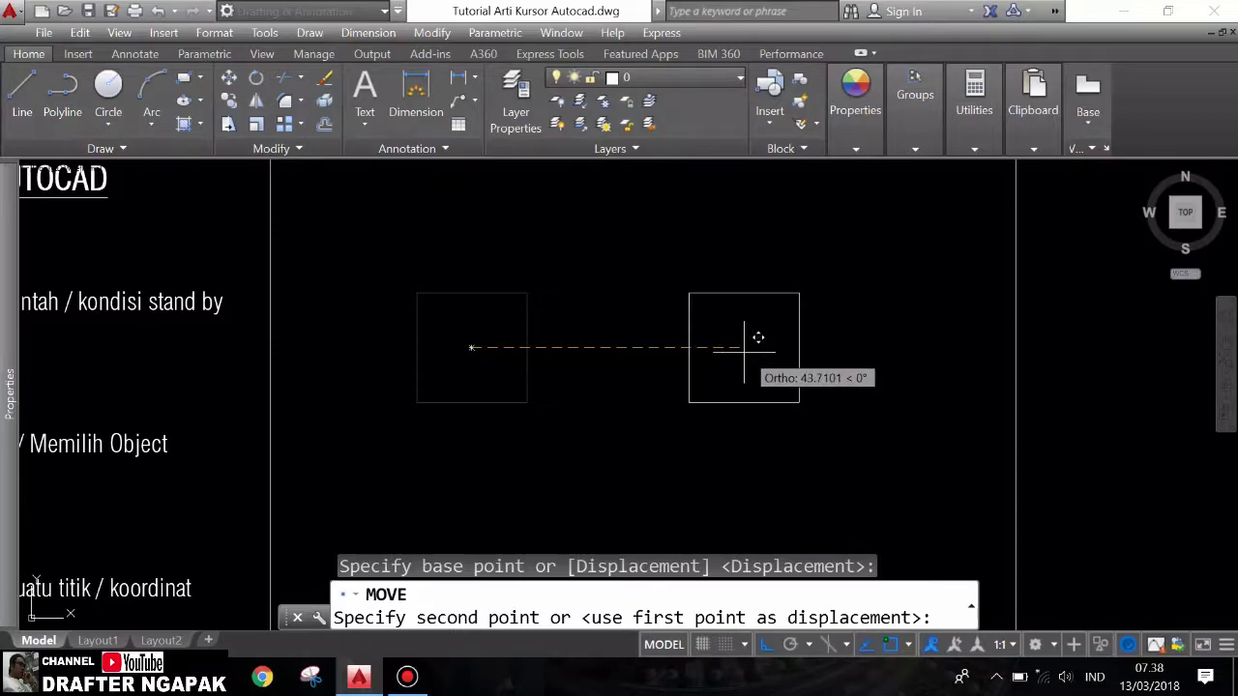
{"action": "left_click", "coordinate": [793, 342]}
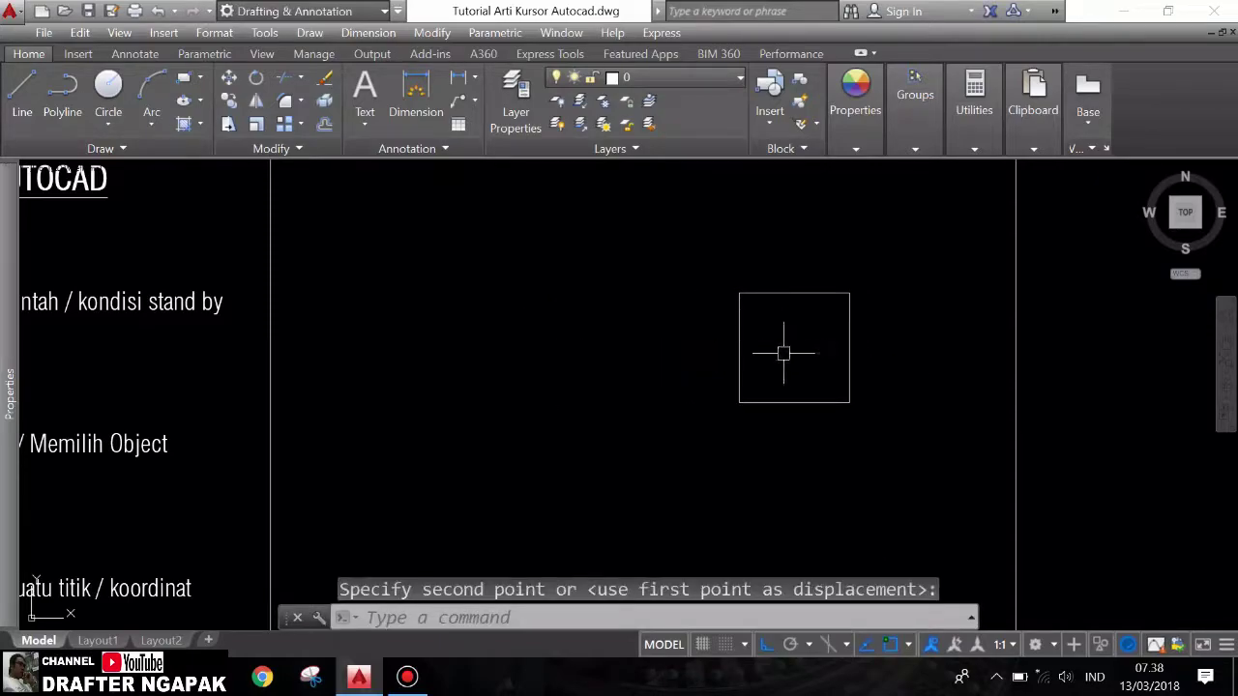
{"action": "scroll", "coordinate": [701, 290], "scroll_direction": "down", "scroll_amount": 4}
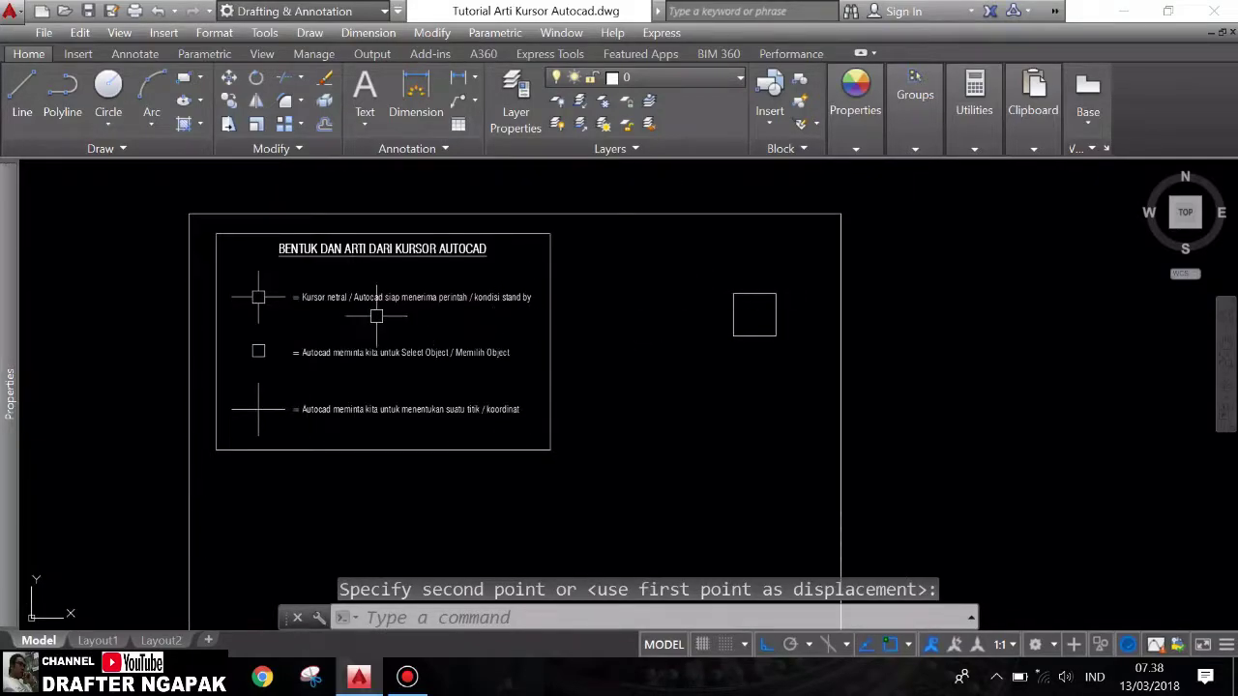
{"action": "scroll", "coordinate": [760, 287], "scroll_direction": "up", "scroll_amount": 2}
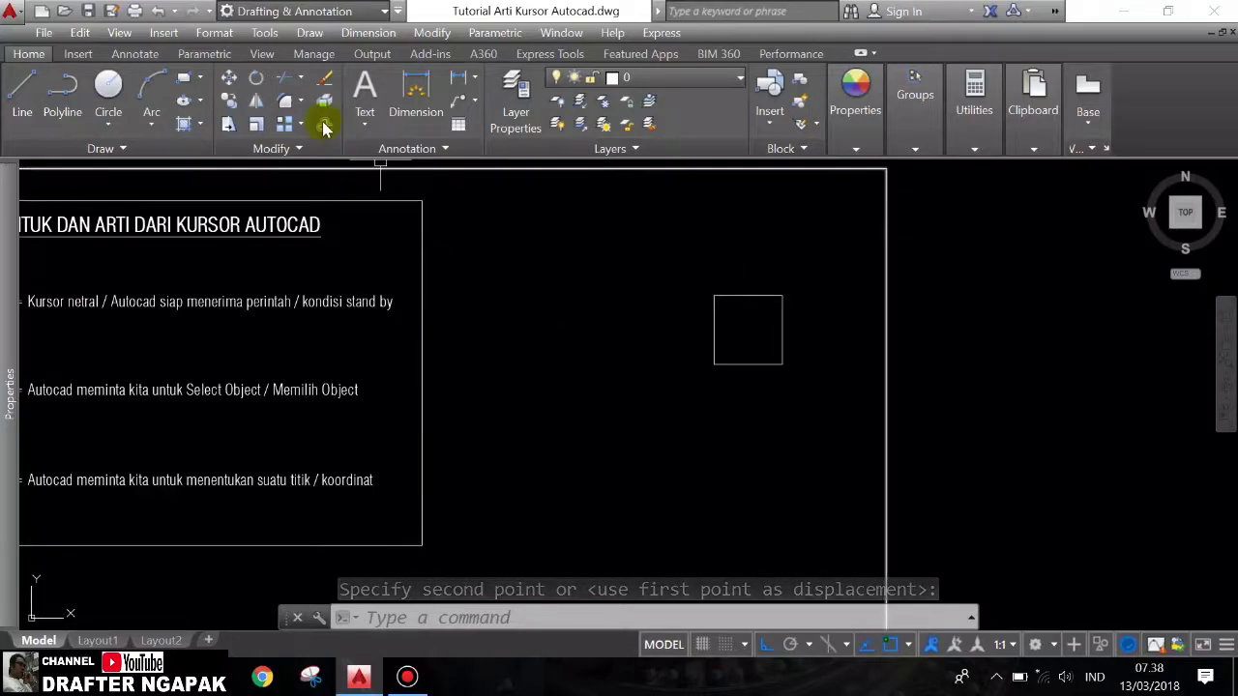
Step: Start MOVE again and begin a selection window around the demo square
{"action": "left_click", "coordinate": [229, 82]}
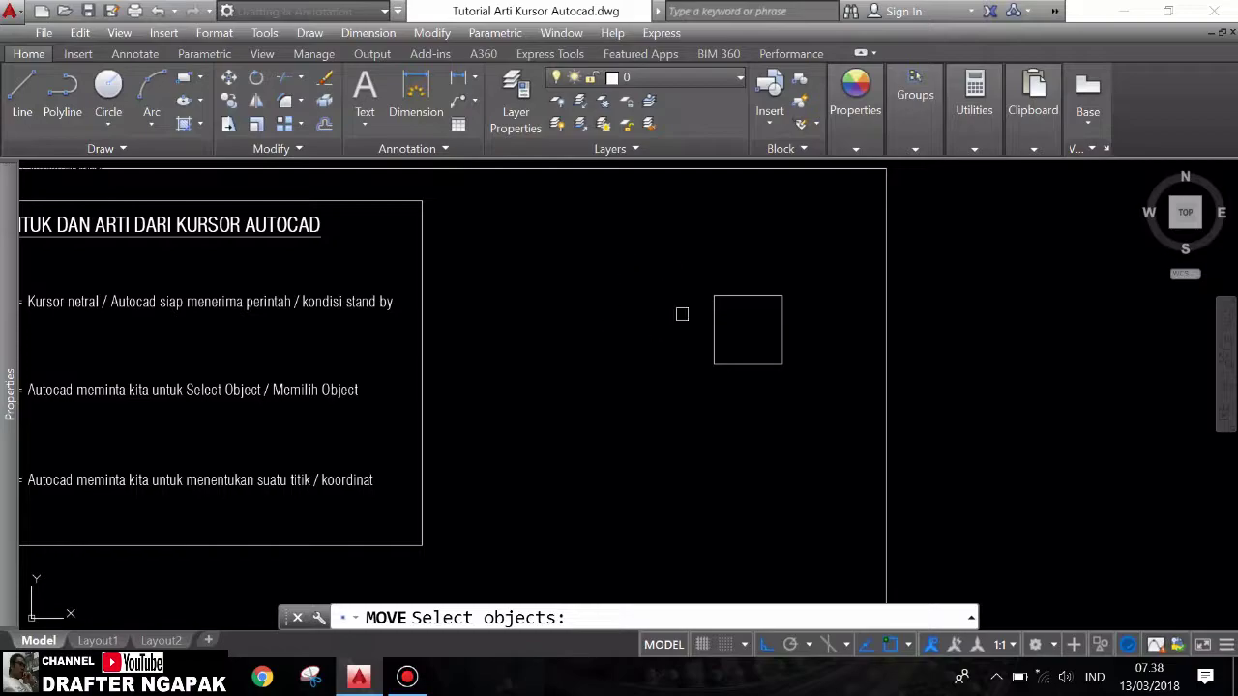
{"action": "scroll", "coordinate": [658, 310], "scroll_direction": "up", "scroll_amount": 2}
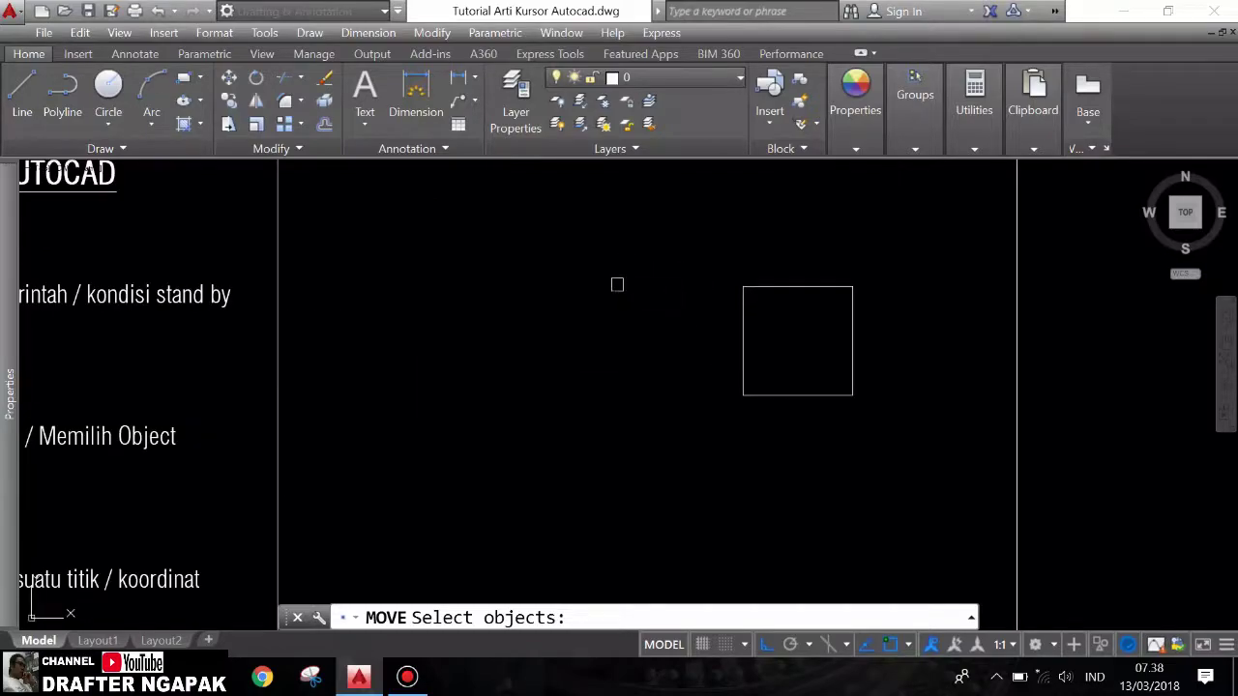
{"action": "scroll", "coordinate": [706, 315], "scroll_direction": "down", "scroll_amount": 2}
{"action": "scroll", "coordinate": [382, 367], "scroll_direction": "up", "scroll_amount": 2}
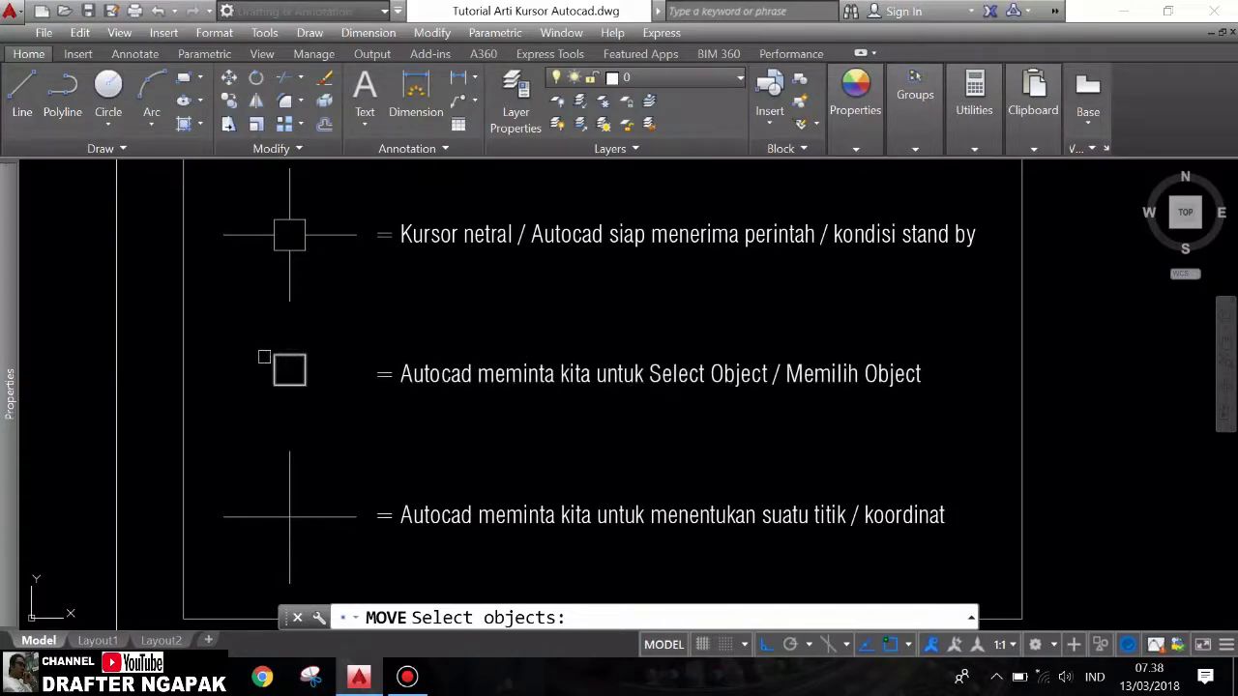
{"action": "scroll", "coordinate": [281, 353], "scroll_direction": "down", "scroll_amount": 3}
{"action": "scroll", "coordinate": [690, 296], "scroll_direction": "up", "scroll_amount": 2}
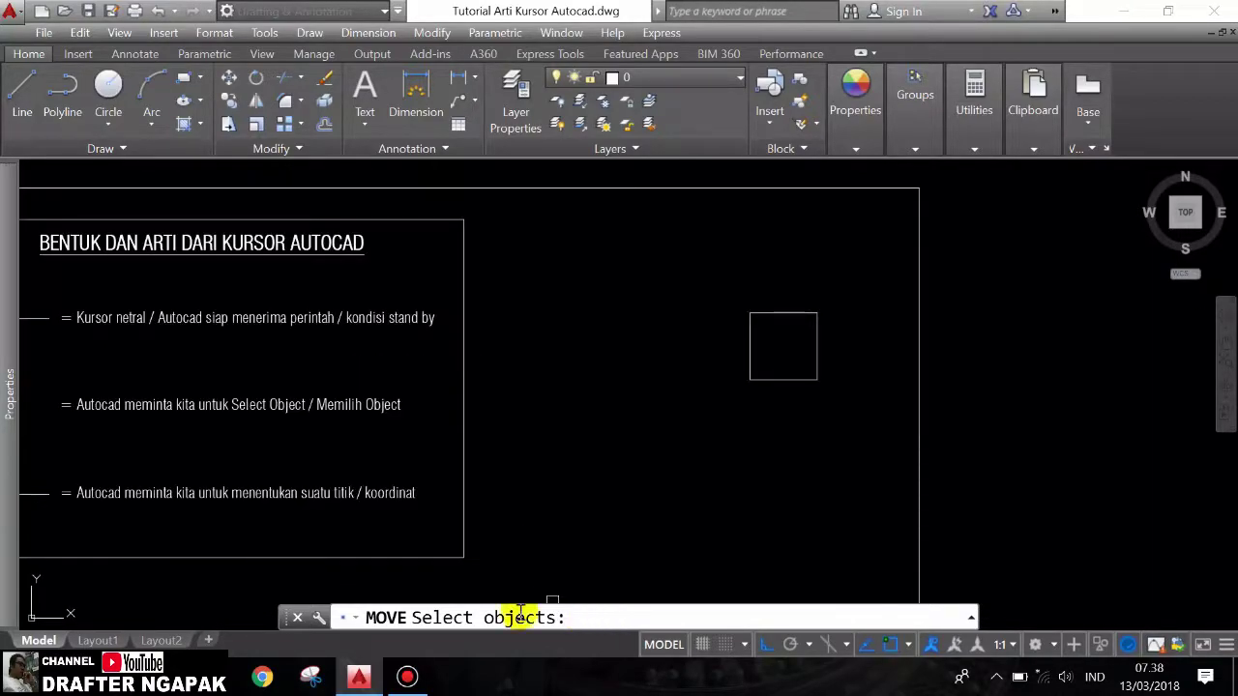
{"action": "left_click", "coordinate": [720, 291]}
Step: Finish the window around the square and confirm it as the object to move
{"action": "left_click", "coordinate": [837, 399]}
{"action": "key", "text": "Return"}
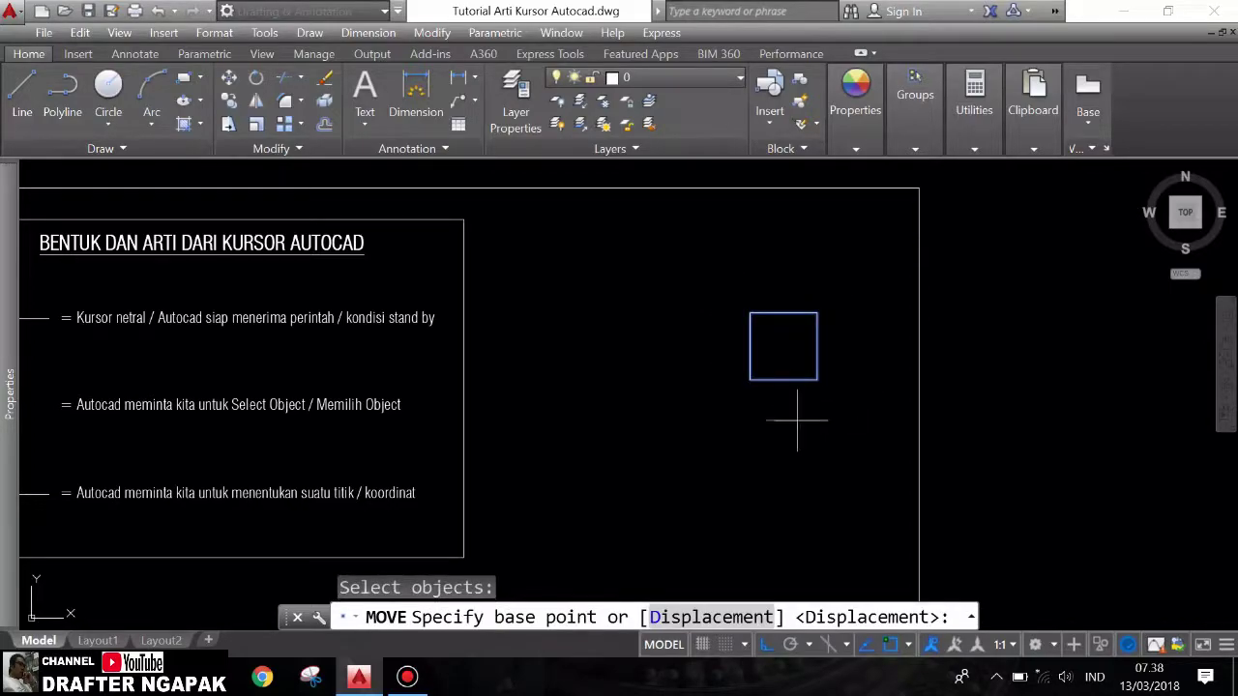
{"action": "scroll", "coordinate": [824, 395], "scroll_direction": "down", "scroll_amount": 2}
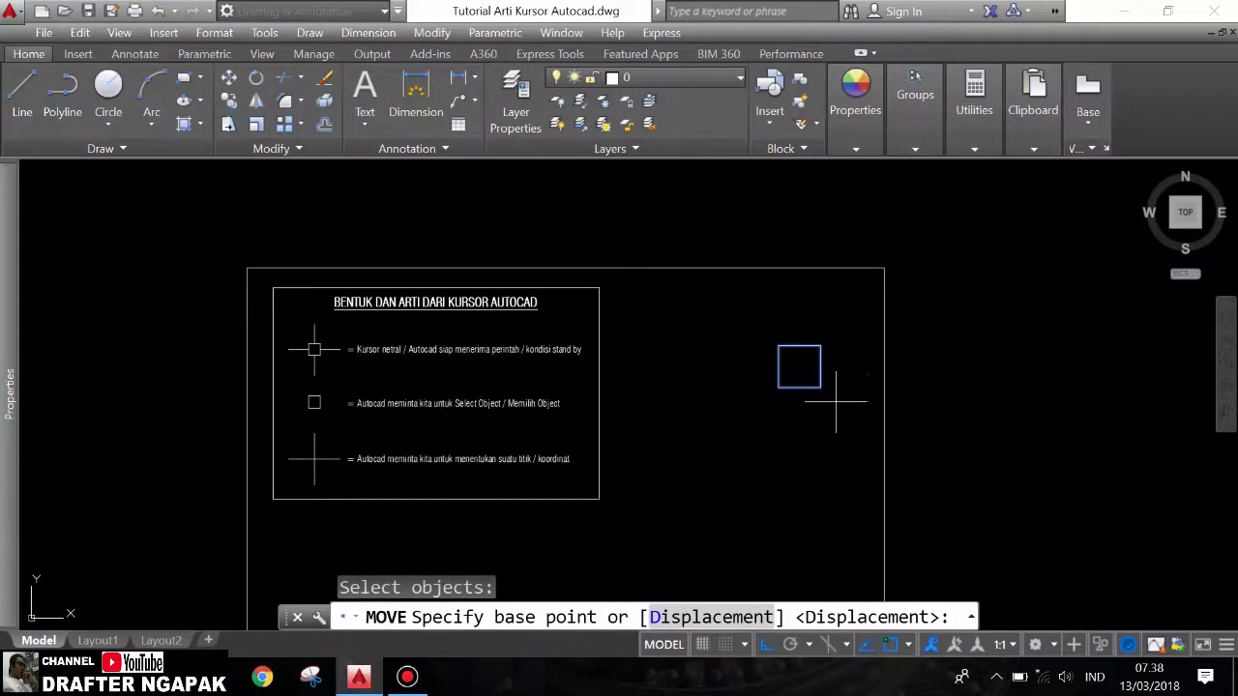
{"action": "scroll", "coordinate": [324, 454], "scroll_direction": "up", "scroll_amount": 4}
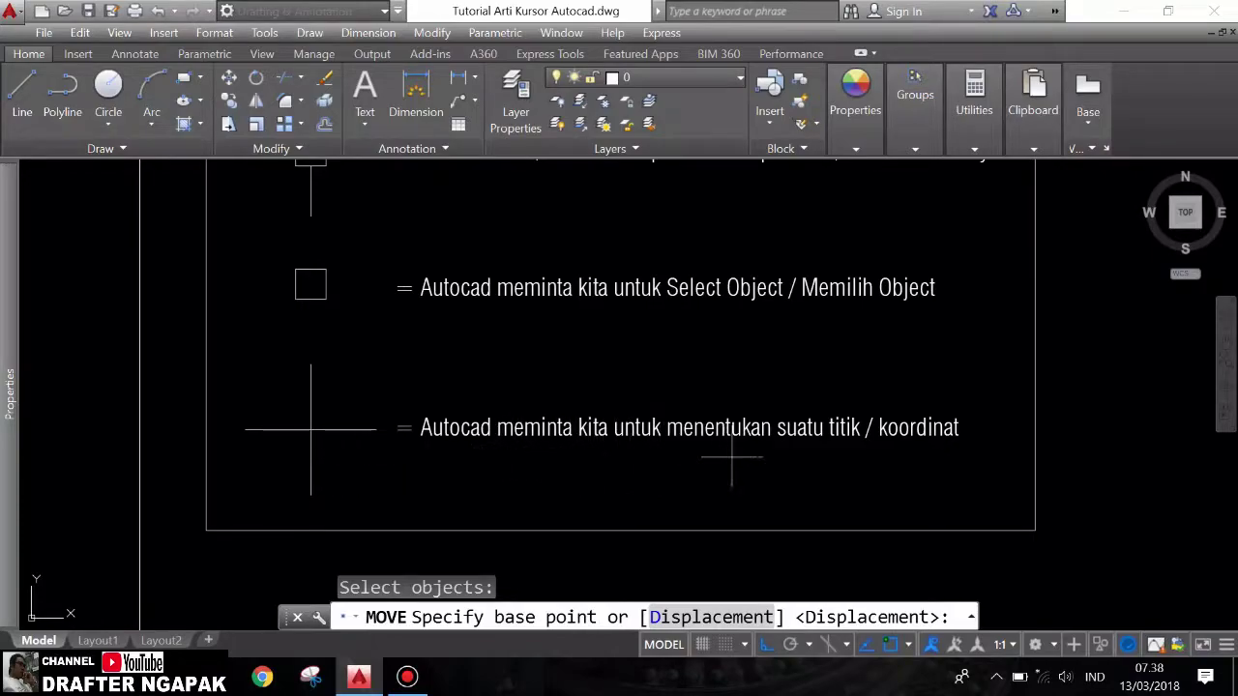
{"action": "scroll", "coordinate": [549, 427], "scroll_direction": "down", "scroll_amount": 4}
{"action": "scroll", "coordinate": [911, 324], "scroll_direction": "up", "scroll_amount": 2}
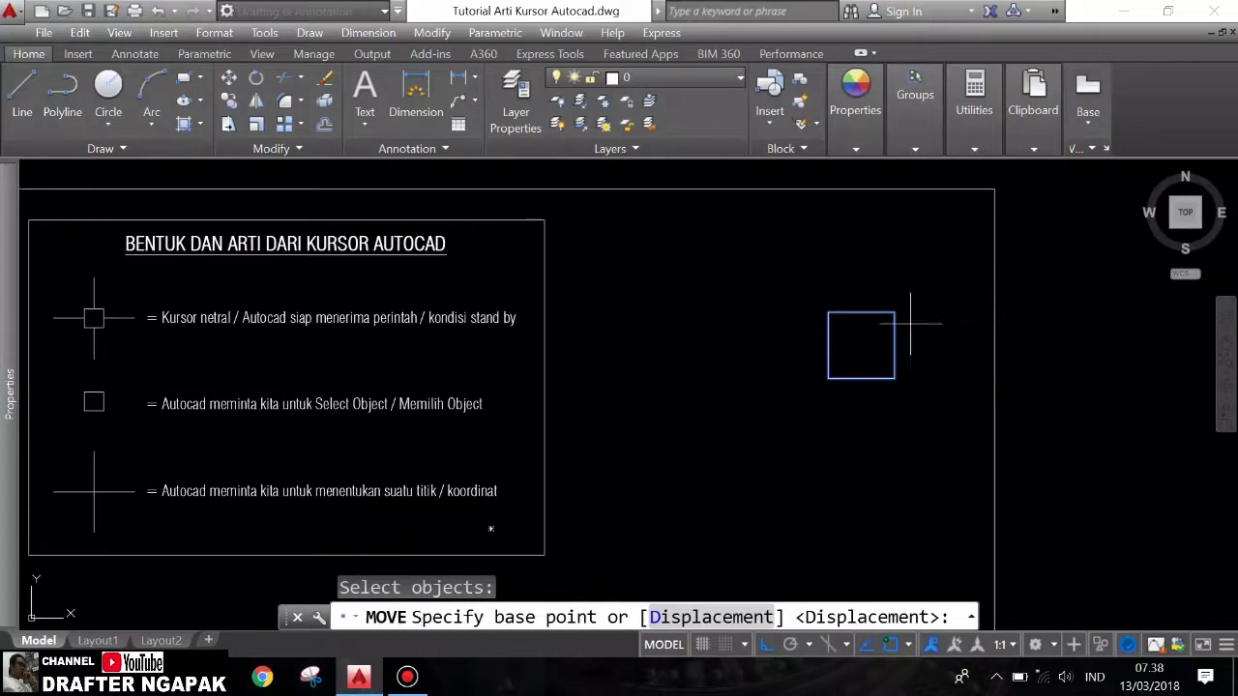
{"action": "scroll", "coordinate": [796, 297], "scroll_direction": "up", "scroll_amount": 2}
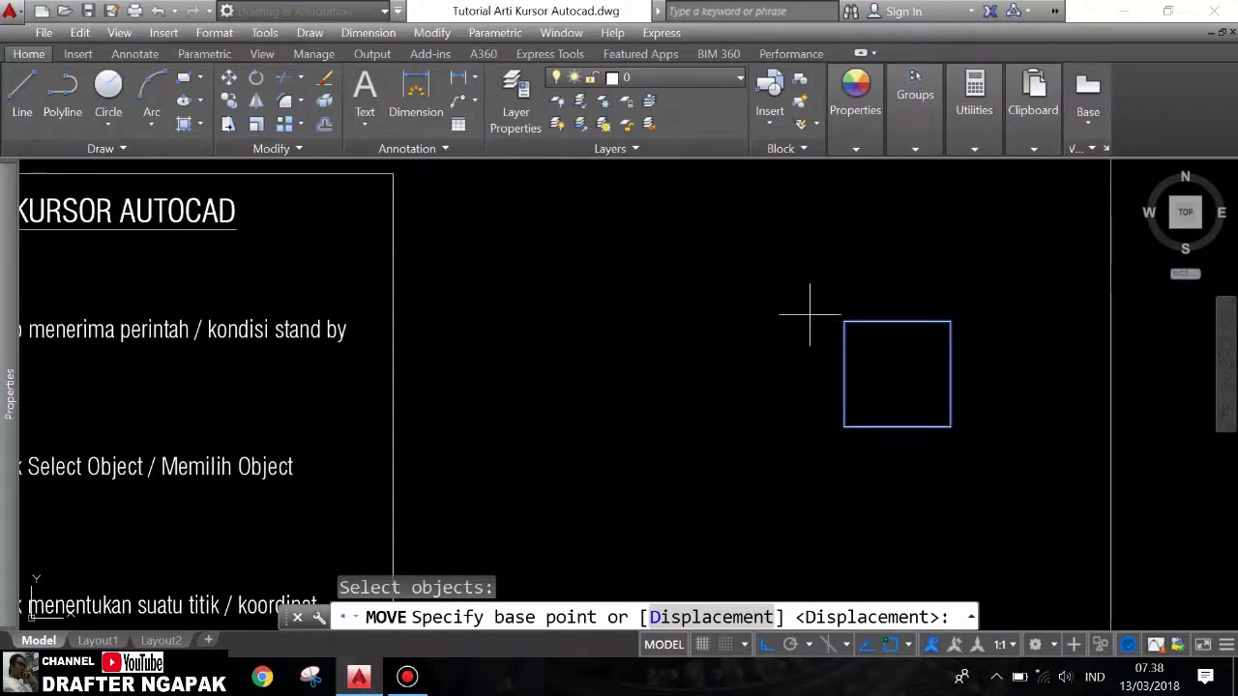
Step: Pick a base point on the square and drop it straight below
{"action": "left_click", "coordinate": [897, 374]}
{"action": "scroll", "coordinate": [870, 368], "scroll_direction": "down", "scroll_amount": 3}
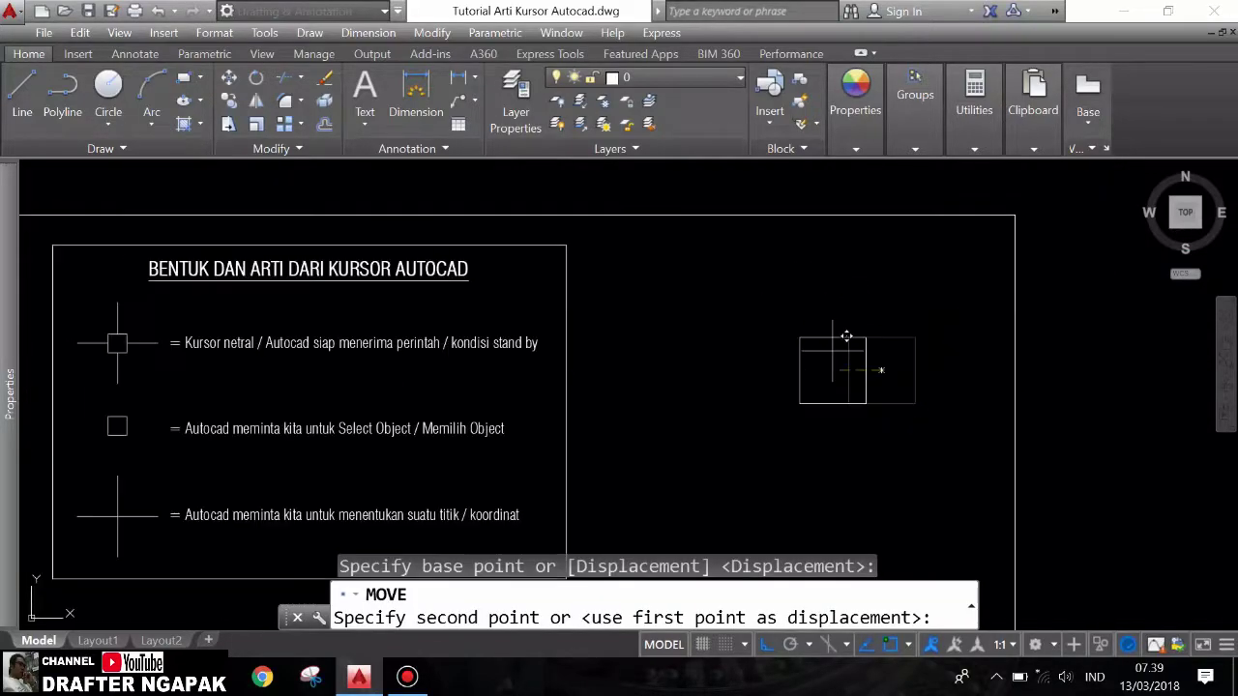
{"action": "scroll", "coordinate": [850, 393], "scroll_direction": "down", "scroll_amount": 1}
{"action": "scroll", "coordinate": [866, 451], "scroll_direction": "up", "scroll_amount": 2}
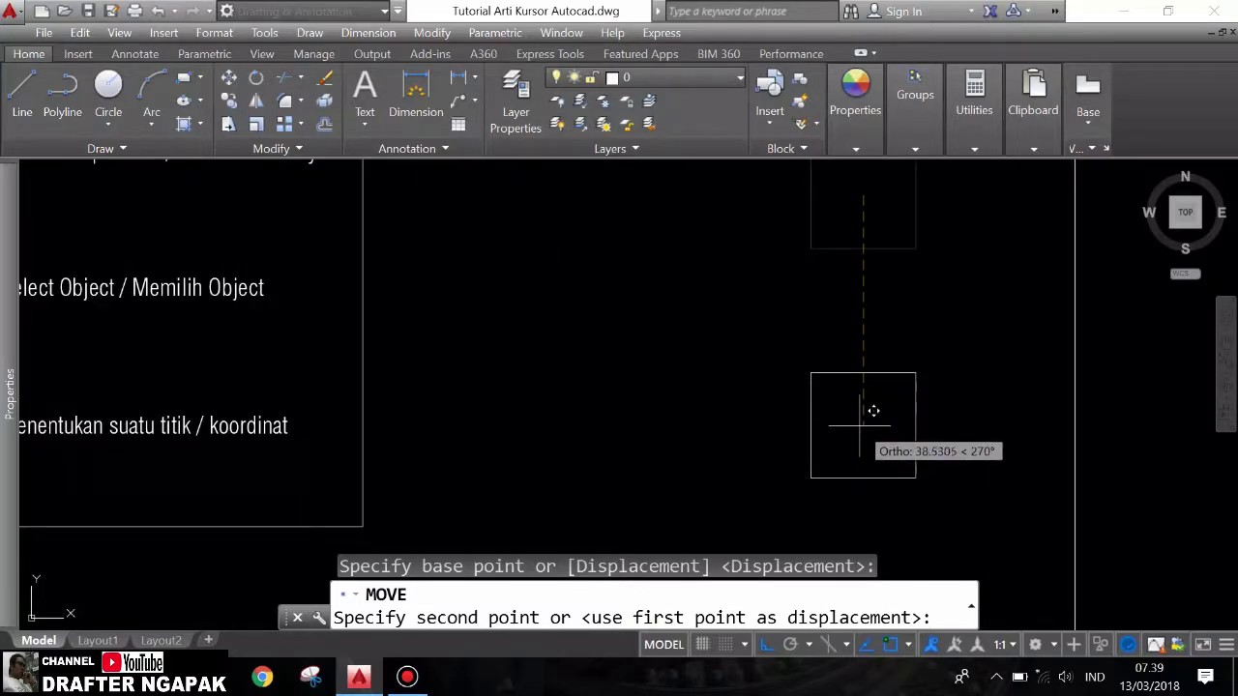
{"action": "scroll", "coordinate": [871, 416], "scroll_direction": "down", "scroll_amount": 1}
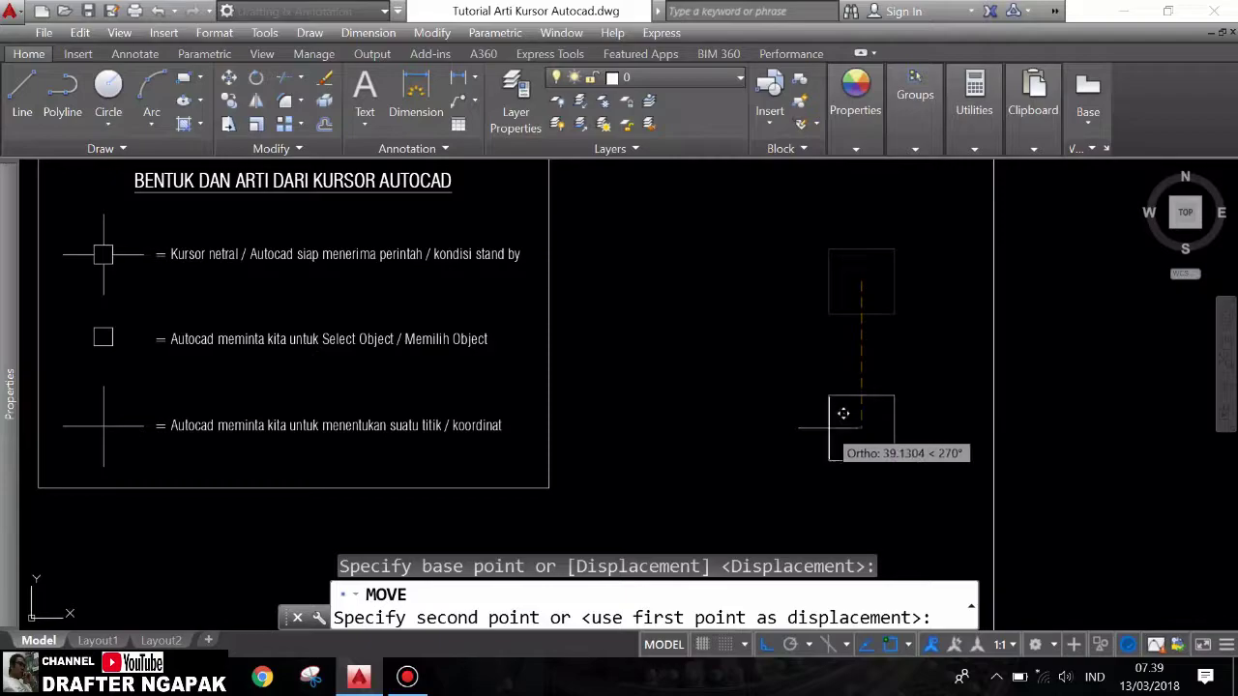
{"action": "left_click", "coordinate": [878, 404]}
{"action": "scroll", "coordinate": [865, 411], "scroll_direction": "down", "scroll_amount": 2}
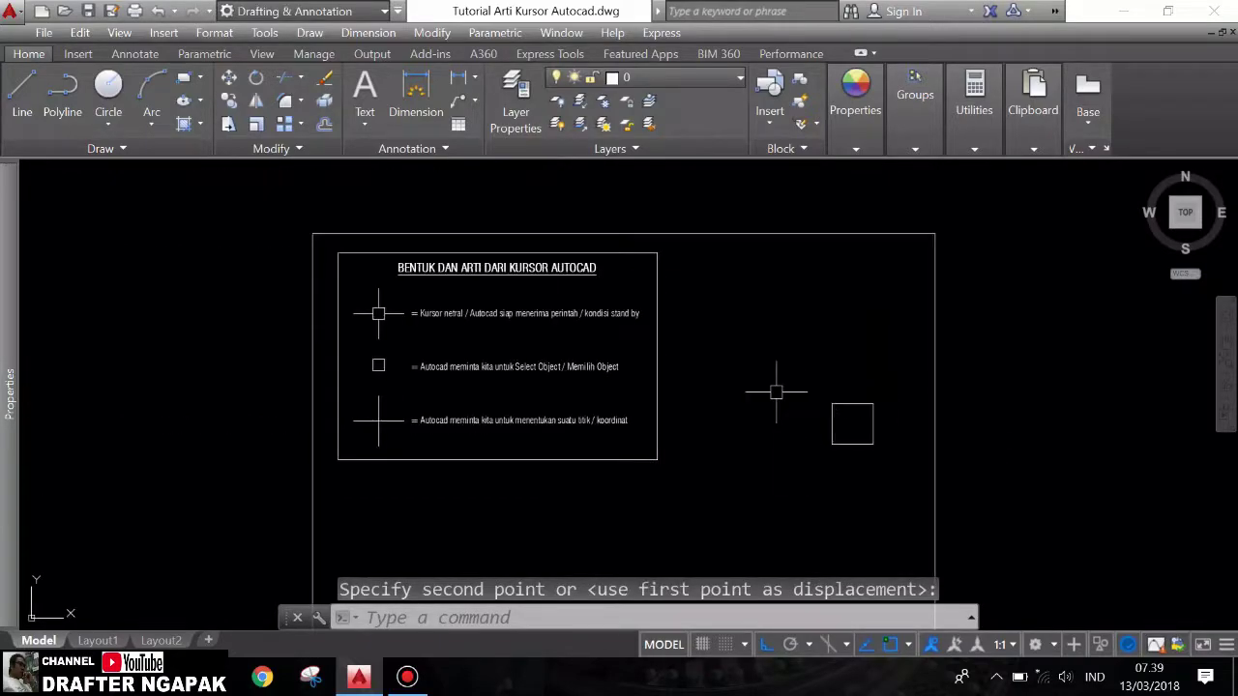
{"action": "scroll", "coordinate": [745, 387], "scroll_direction": "up", "scroll_amount": 2}
{"action": "scroll", "coordinate": [580, 329], "scroll_direction": "down", "scroll_amount": 2}
{"action": "scroll", "coordinate": [460, 331], "scroll_direction": "up", "scroll_amount": 2}
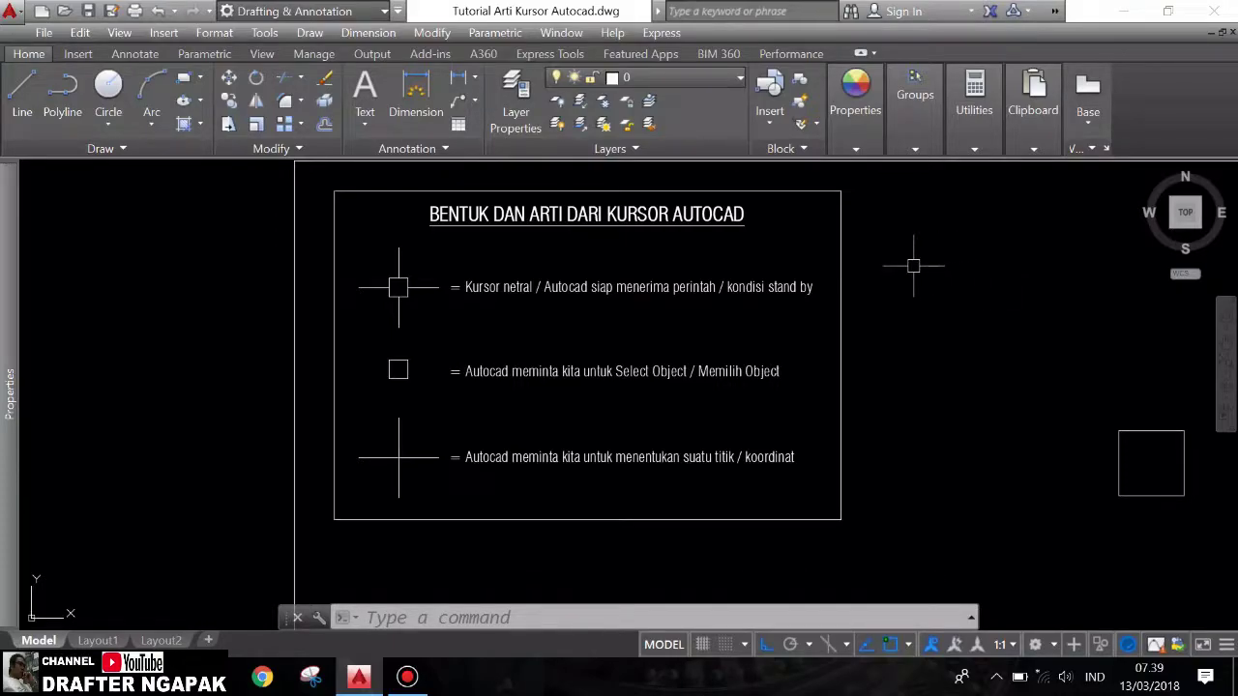
{"action": "scroll", "coordinate": [400, 280], "scroll_direction": "up", "scroll_amount": 2}
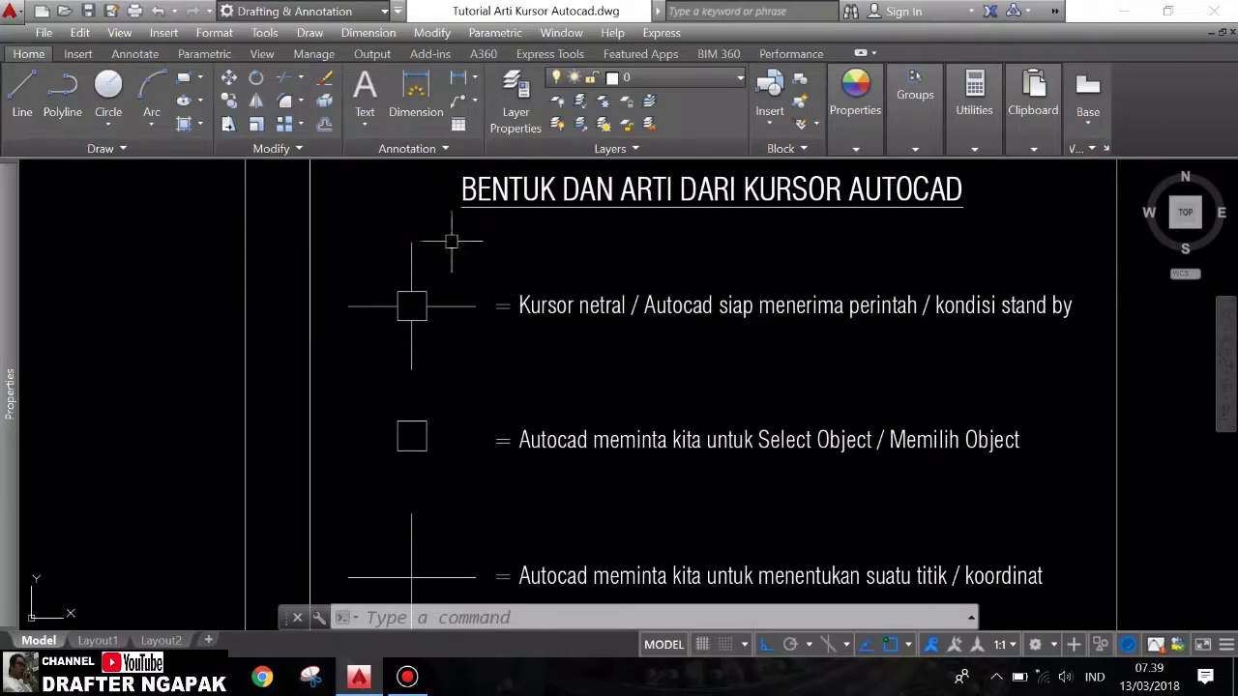
{"action": "scroll", "coordinate": [443, 266], "scroll_direction": "down", "scroll_amount": 2}
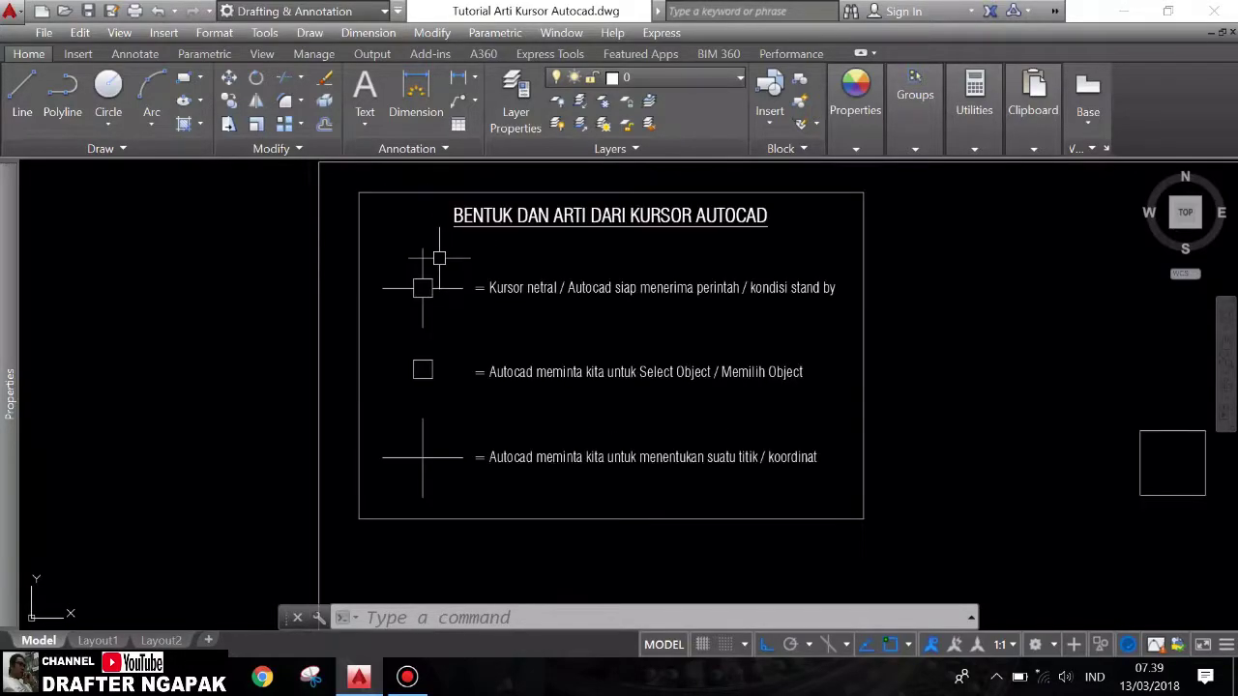
{"action": "scroll", "coordinate": [430, 387], "scroll_direction": "up", "scroll_amount": 4}
{"action": "scroll", "coordinate": [363, 318], "scroll_direction": "down", "scroll_amount": 2}
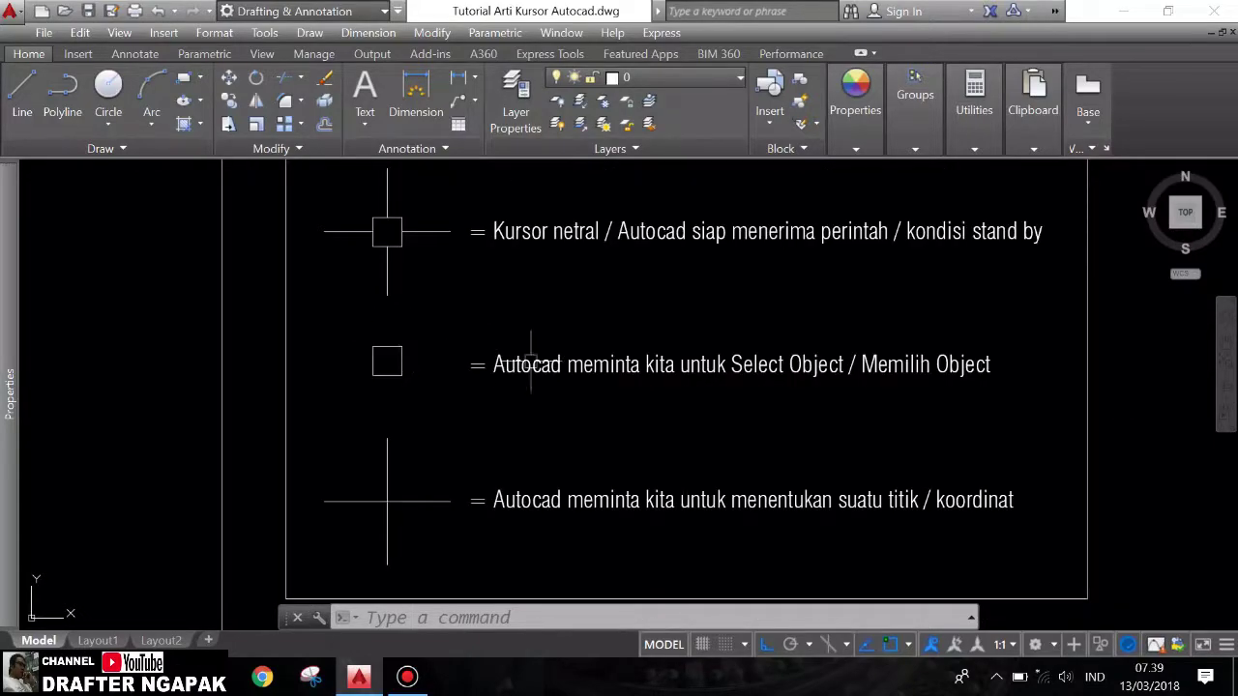
{"action": "scroll", "coordinate": [677, 359], "scroll_direction": "up", "scroll_amount": 2}
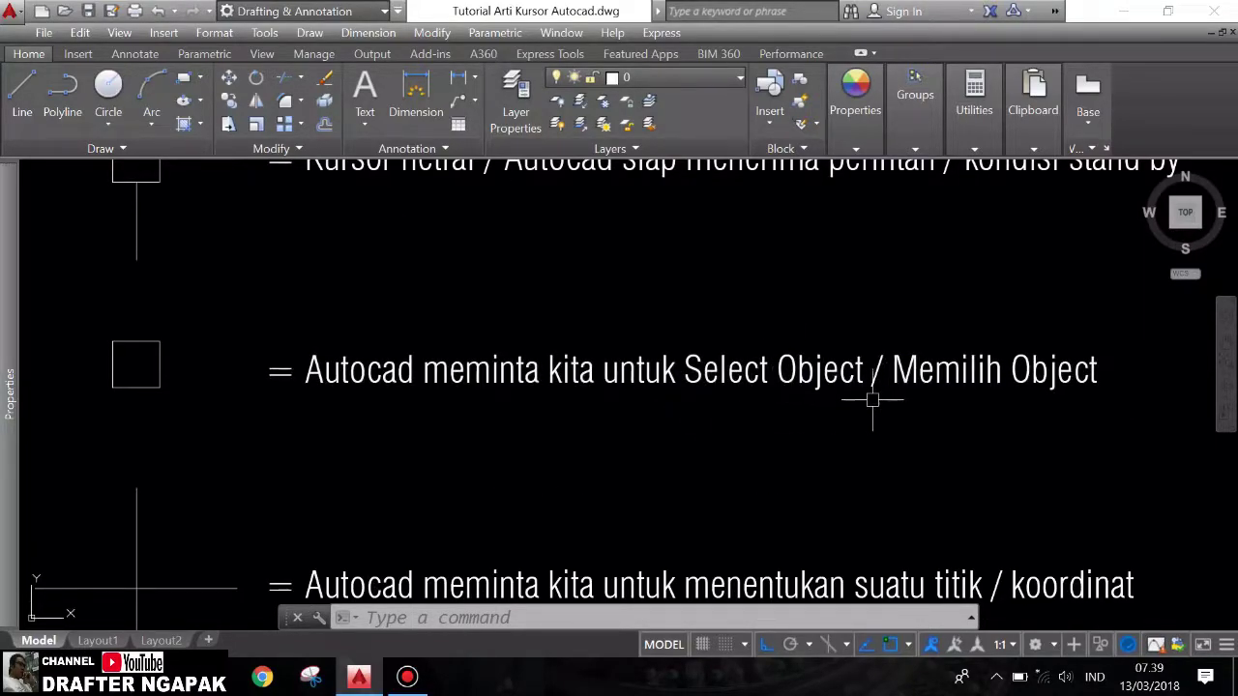
{"action": "scroll", "coordinate": [629, 285], "scroll_direction": "down", "scroll_amount": 2}
{"action": "scroll", "coordinate": [262, 486], "scroll_direction": "up", "scroll_amount": 2}
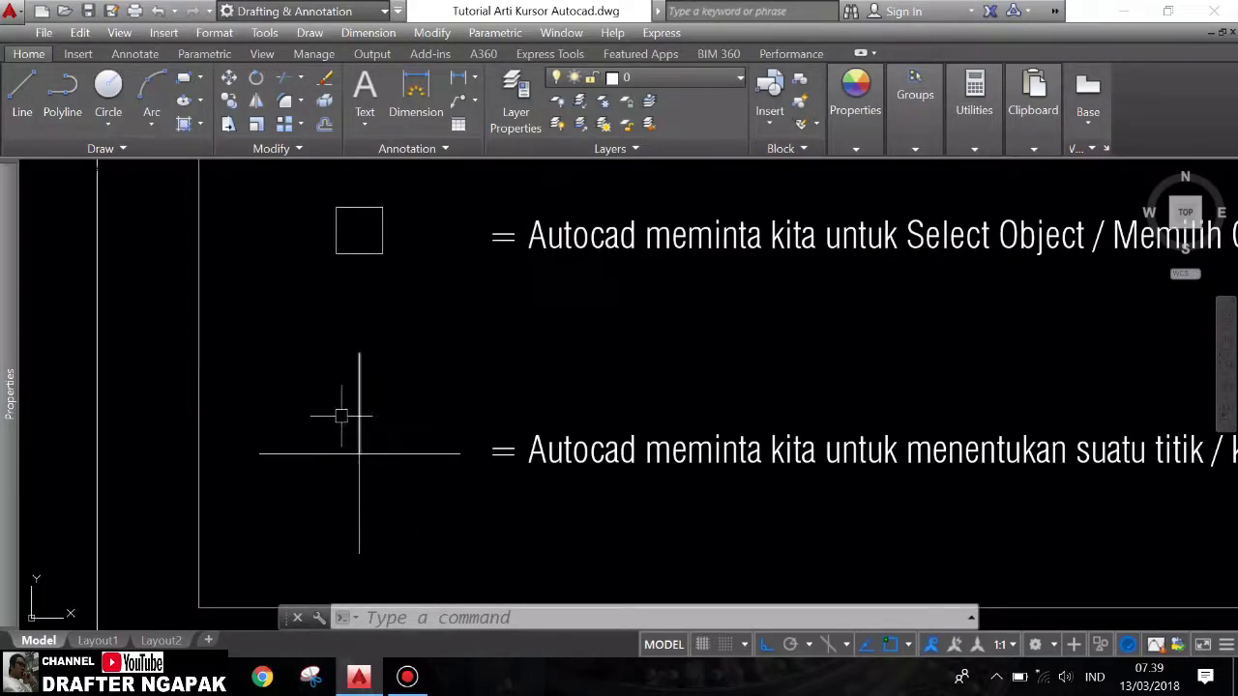
{"action": "scroll", "coordinate": [341, 416], "scroll_direction": "down", "scroll_amount": 1}
{"action": "scroll", "coordinate": [706, 469], "scroll_direction": "up", "scroll_amount": 1}
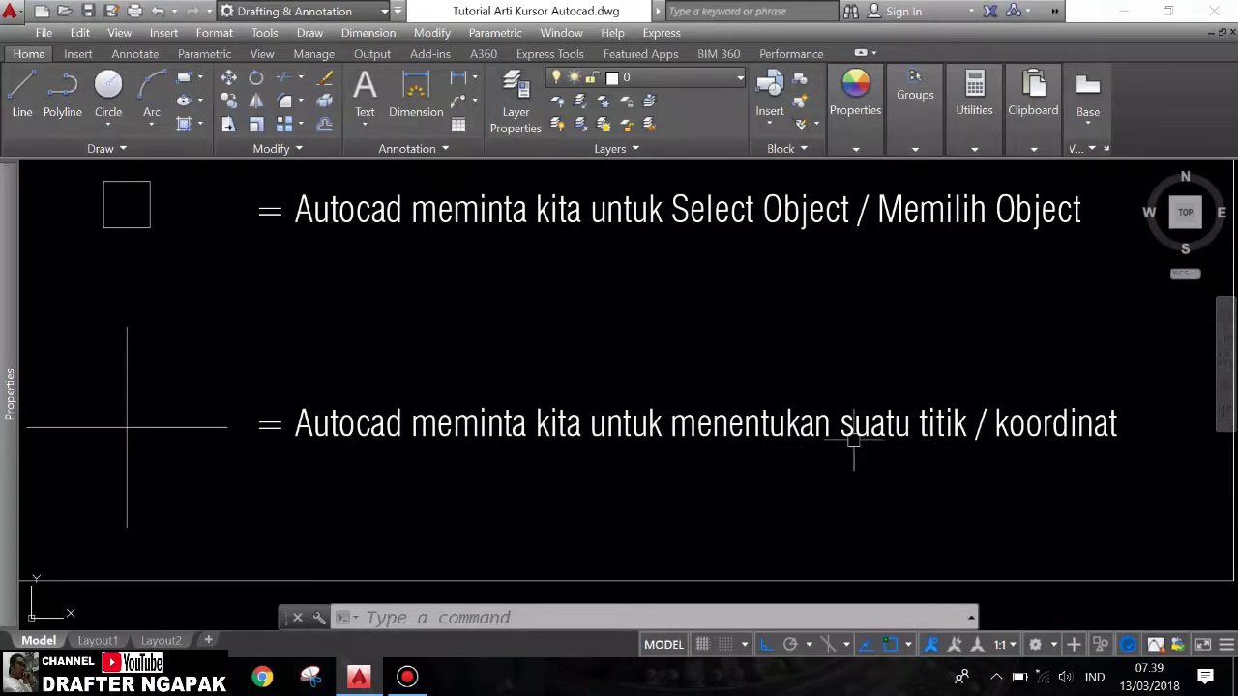
{"action": "scroll", "coordinate": [954, 451], "scroll_direction": "down", "scroll_amount": 1}
{"action": "scroll", "coordinate": [838, 442], "scroll_direction": "up", "scroll_amount": 1}
{"action": "scroll", "coordinate": [633, 447], "scroll_direction": "down", "scroll_amount": 2}
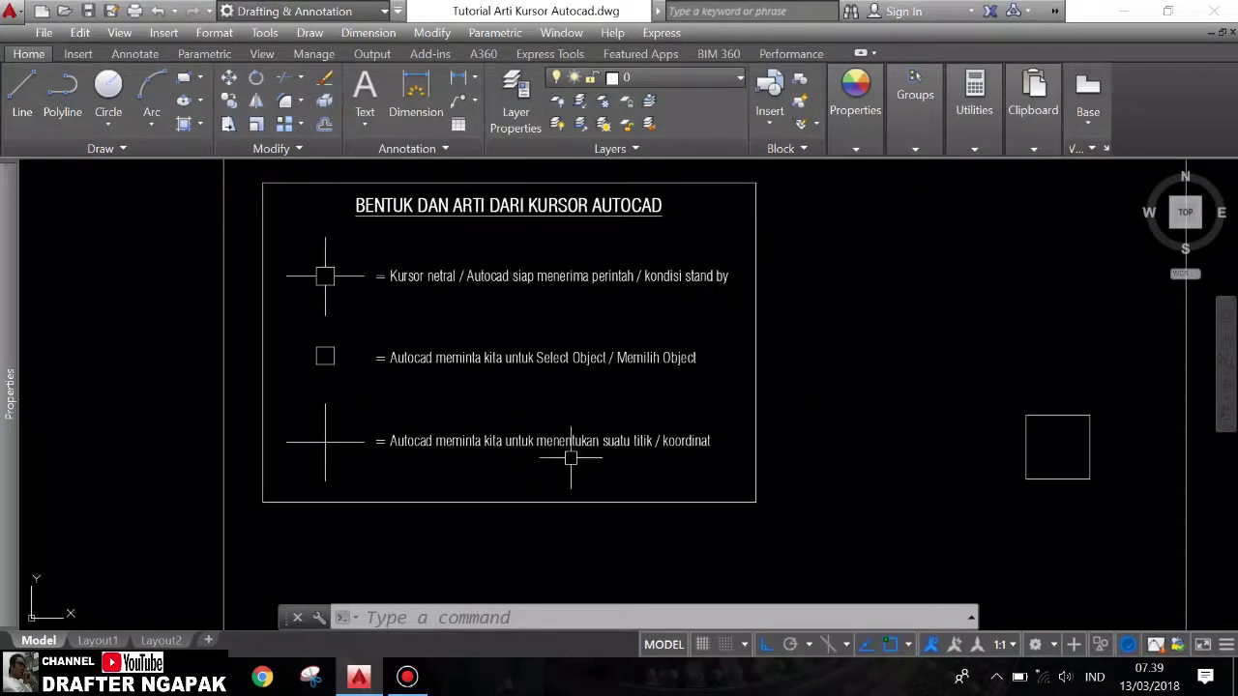
{"action": "scroll", "coordinate": [716, 421], "scroll_direction": "down", "scroll_amount": 2}
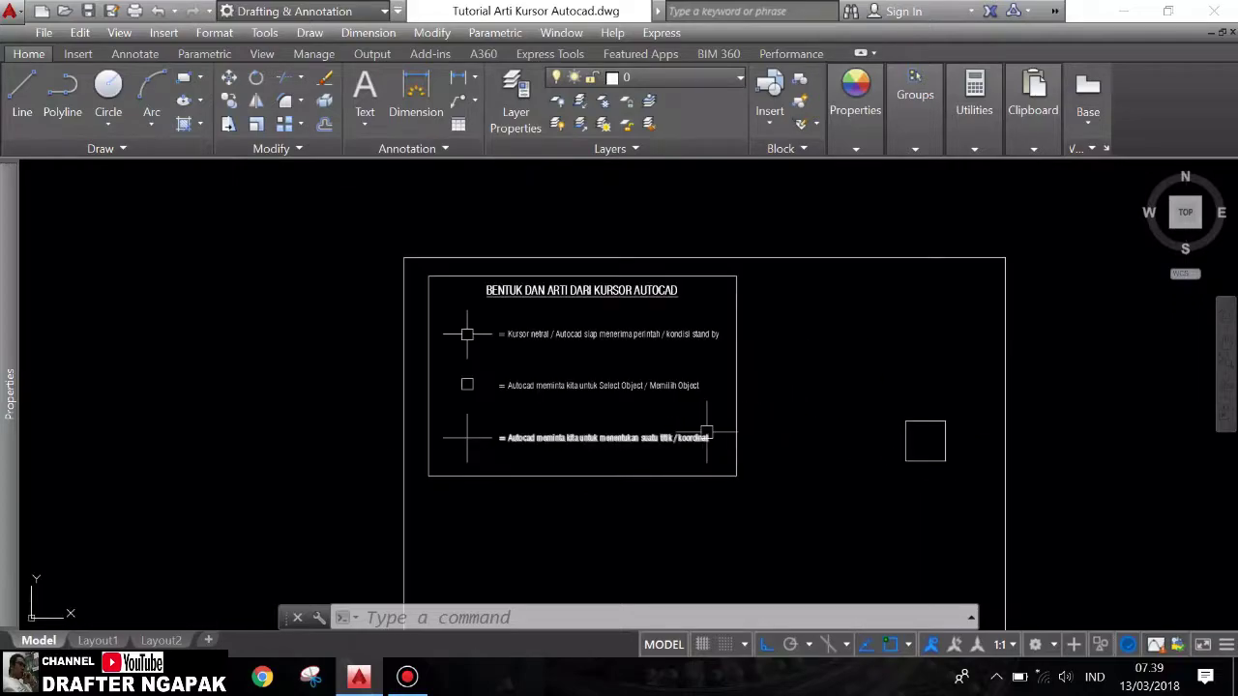
Step: Zoom Extents to show the whole cursor legend and demo square
{"action": "middle_click", "coordinate": [768, 398]}
{"action": "middle_click", "coordinate": [768, 398]}
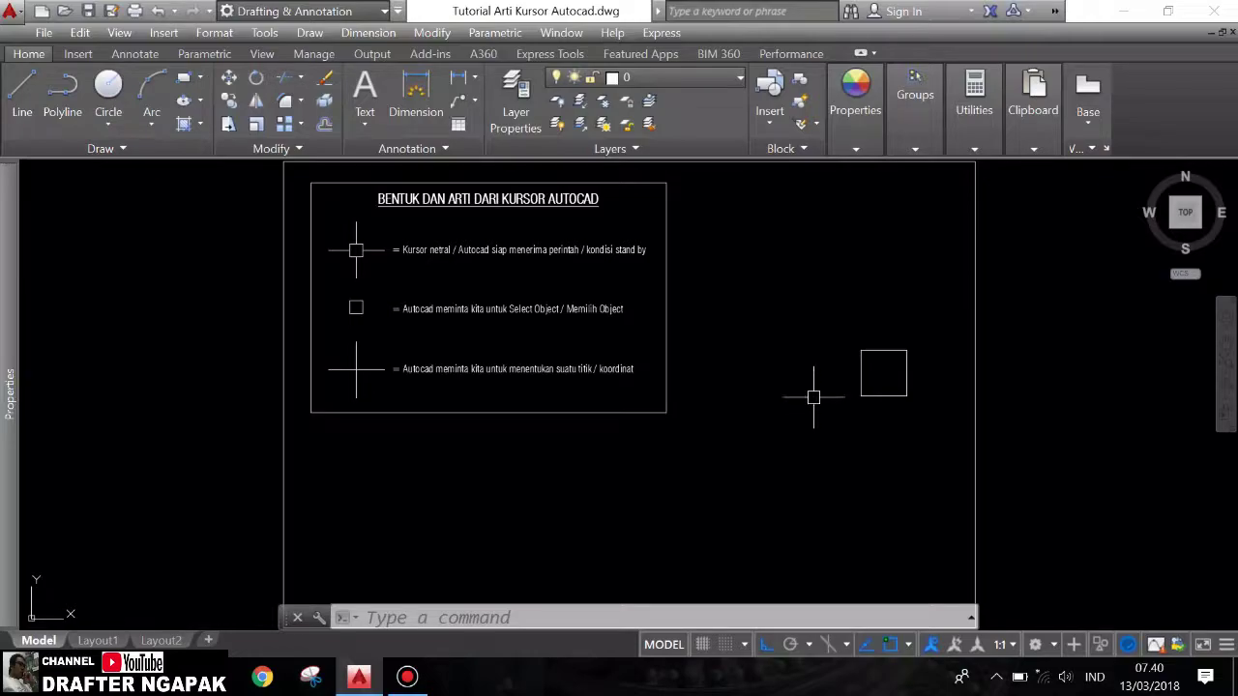
Step: Window-select the demo square and delete it, leaving only the legend
{"action": "left_click", "coordinate": [822, 335]}
{"action": "left_click", "coordinate": [925, 407]}
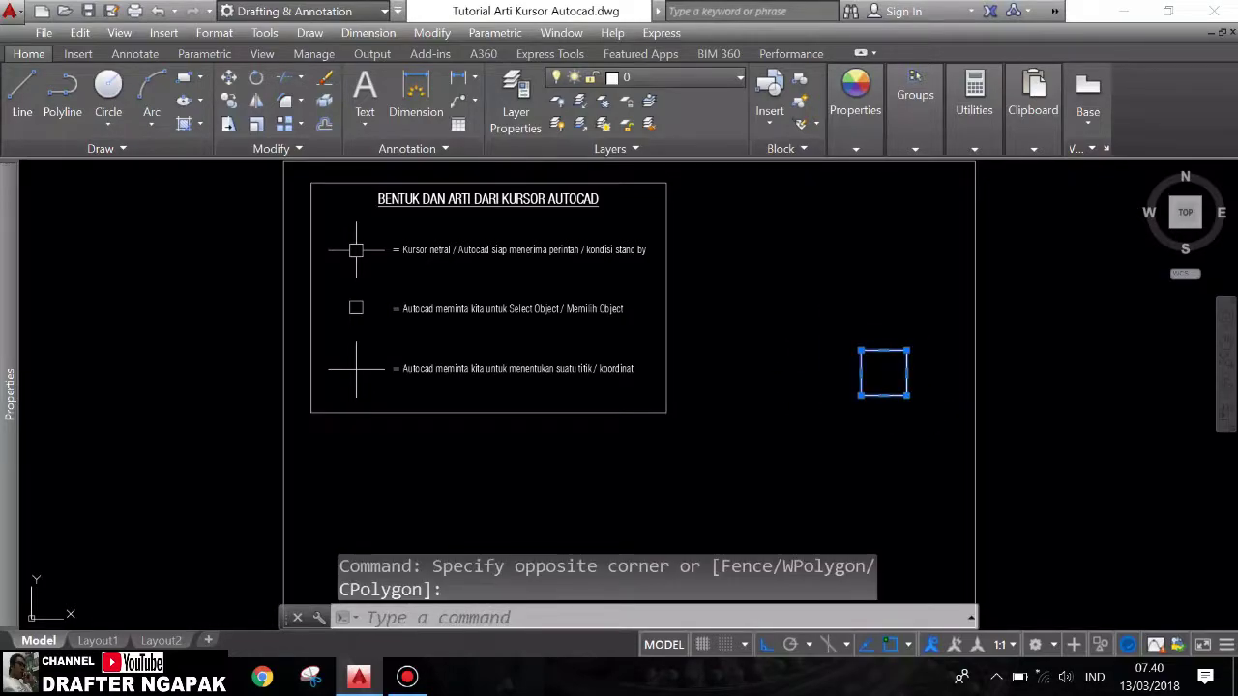
{"action": "key", "text": "Delete"}
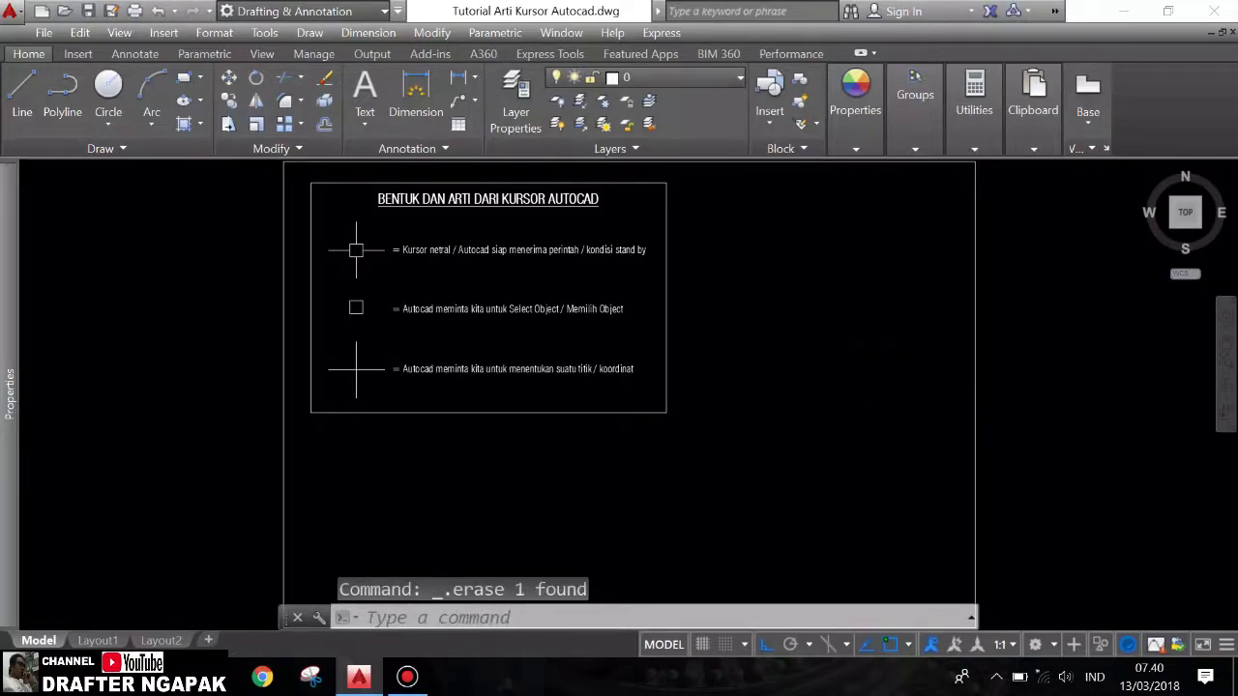
{"action": "scroll", "coordinate": [818, 425], "scroll_direction": "down", "scroll_amount": 1}
{"action": "scroll", "coordinate": [763, 322], "scroll_direction": "up", "scroll_amount": 1}
{"action": "scroll", "coordinate": [747, 340], "scroll_direction": "down", "scroll_amount": 1}
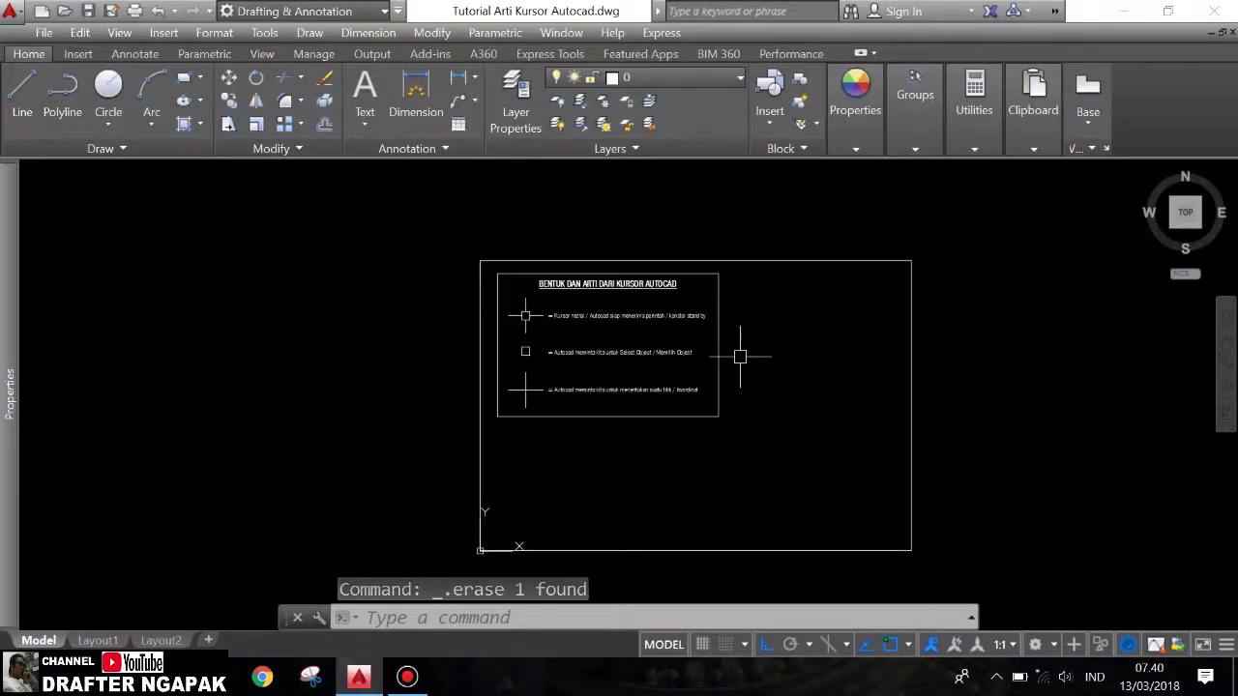
{"action": "scroll", "coordinate": [740, 354], "scroll_direction": "up", "scroll_amount": 1}
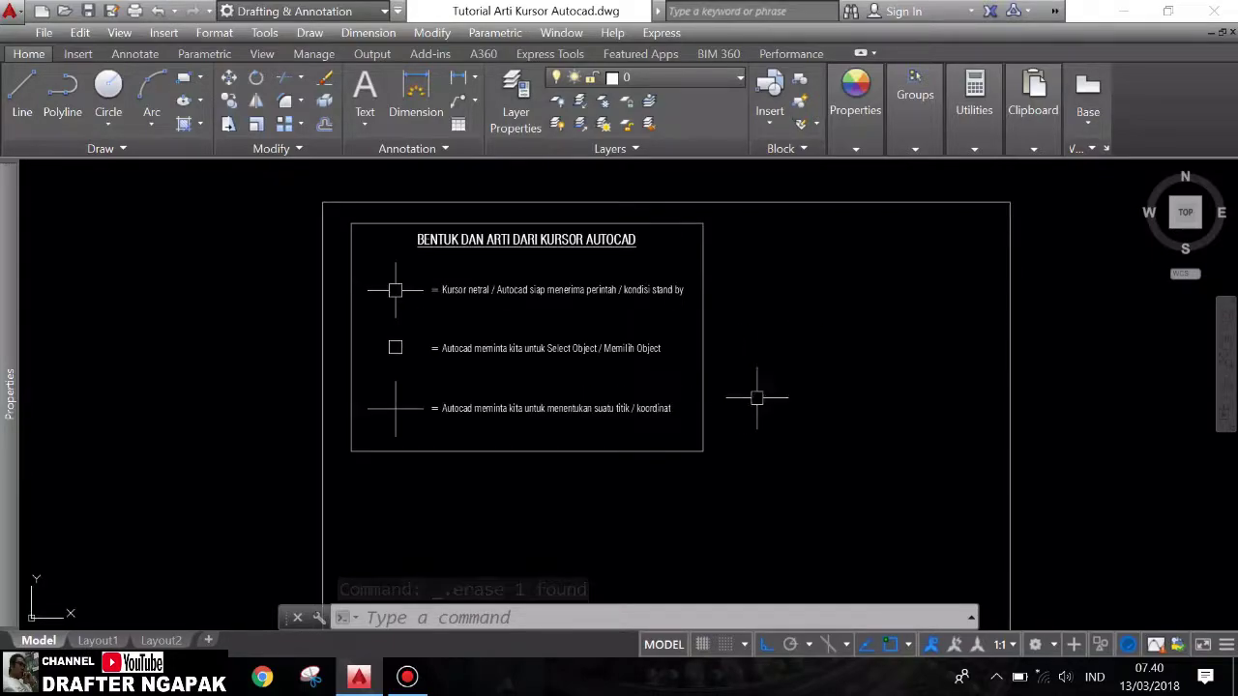